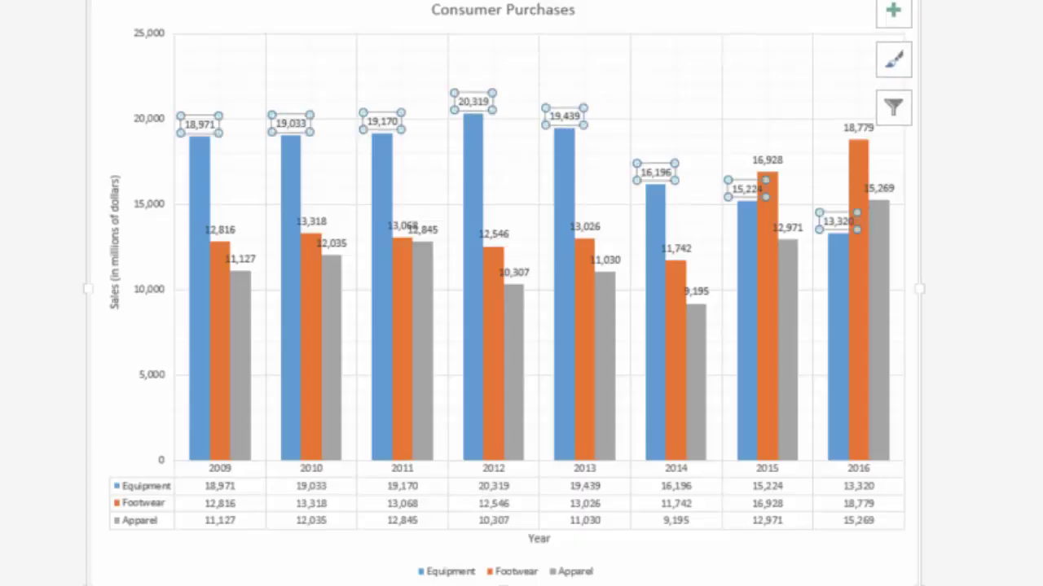
# Select the chart's data table, data labels, plot area, gridlines and legend in turn
pyautogui.click(489, 499)
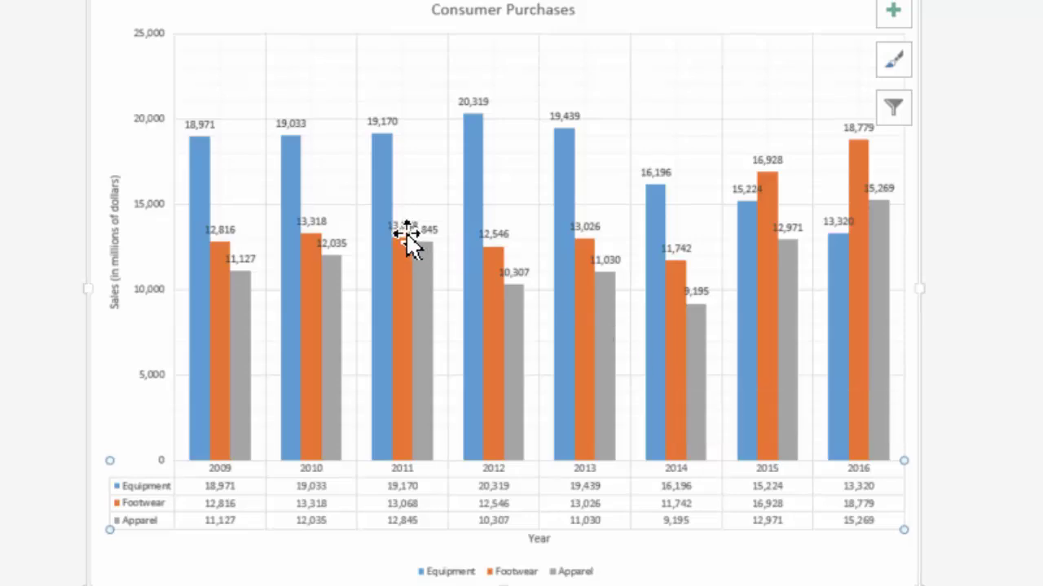
pyautogui.click(428, 232)
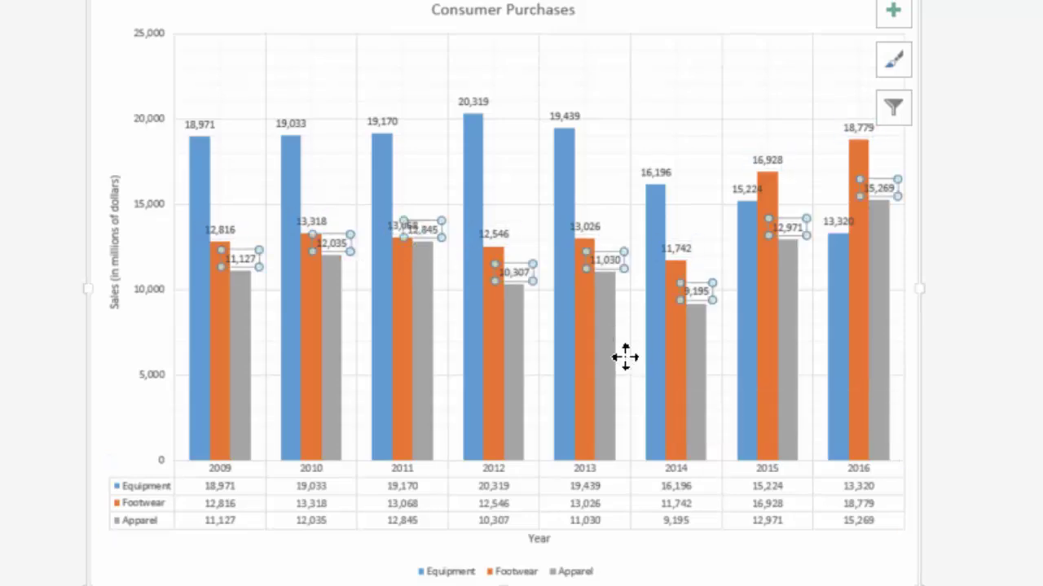
pyautogui.click(429, 201)
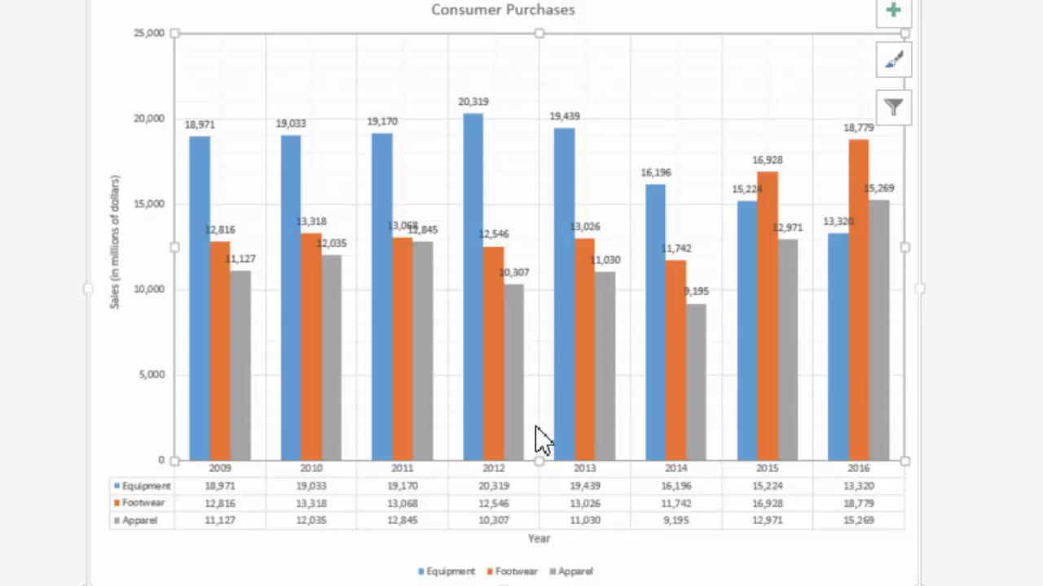
pyautogui.click(538, 396)
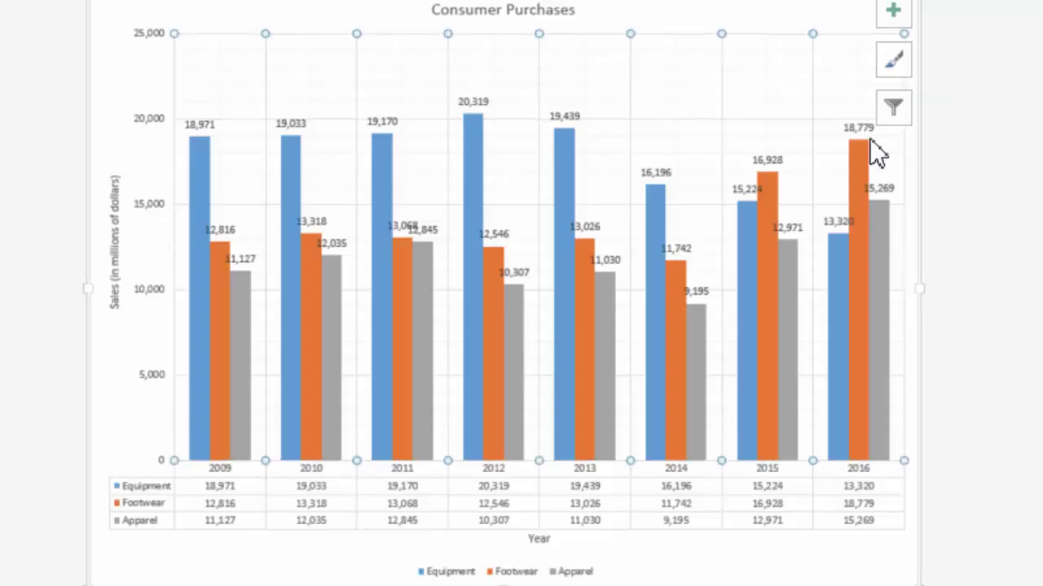
pyautogui.click(762, 195)
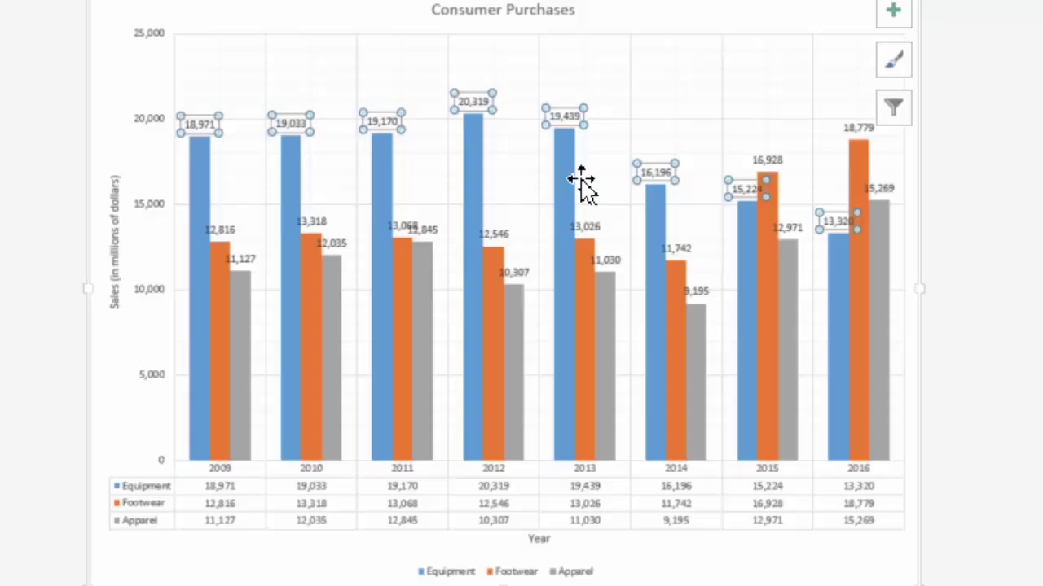
pyautogui.click(594, 500)
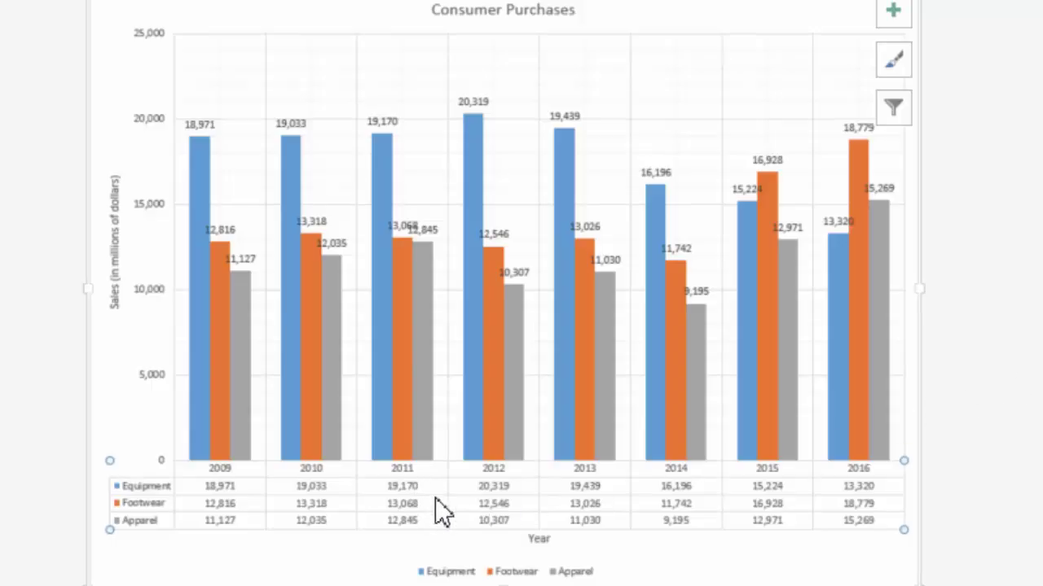
pyautogui.click(688, 193)
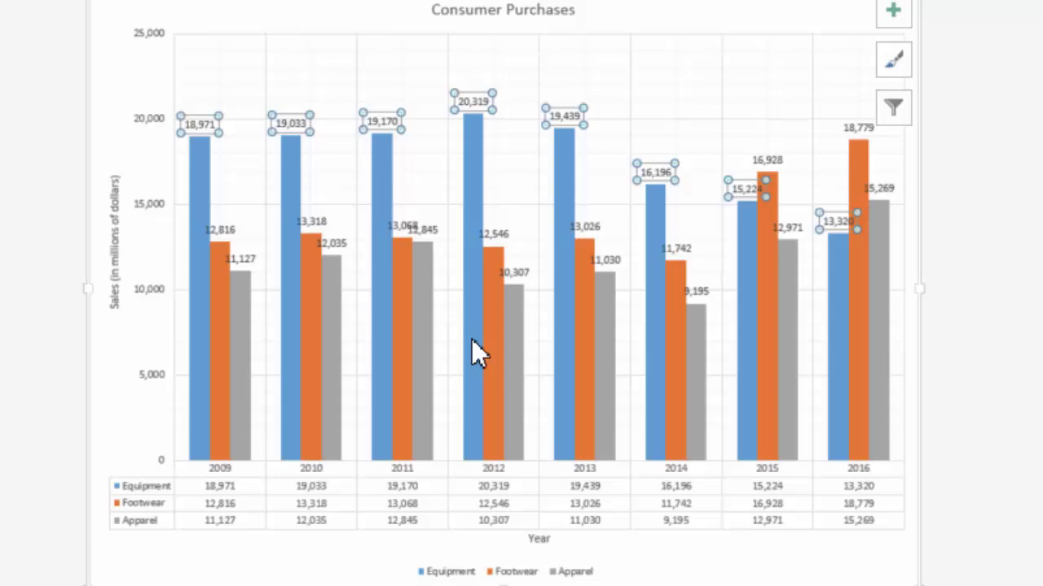
pyautogui.click(513, 495)
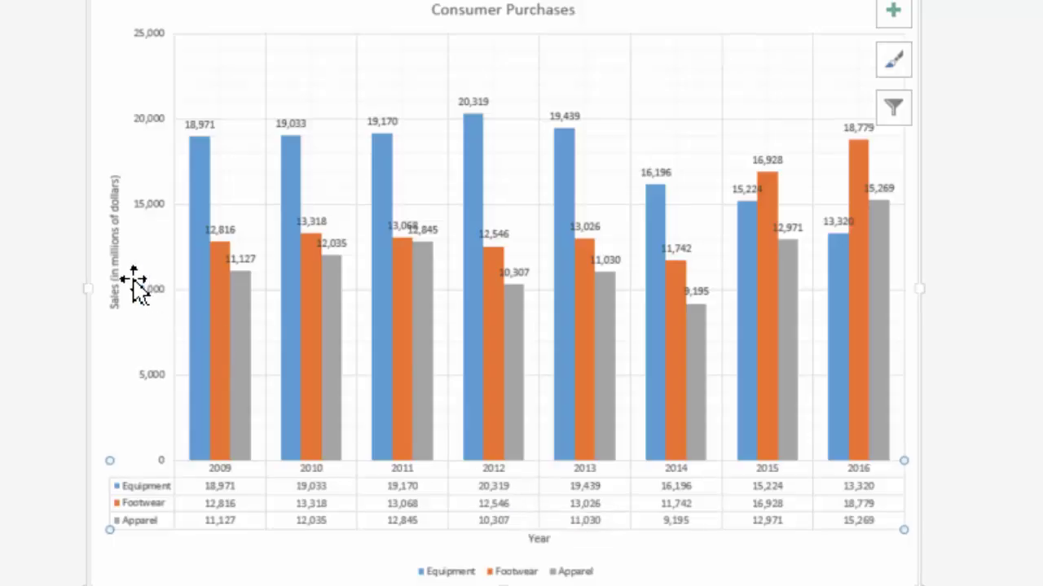
pyautogui.click(466, 575)
pyautogui.click(163, 501)
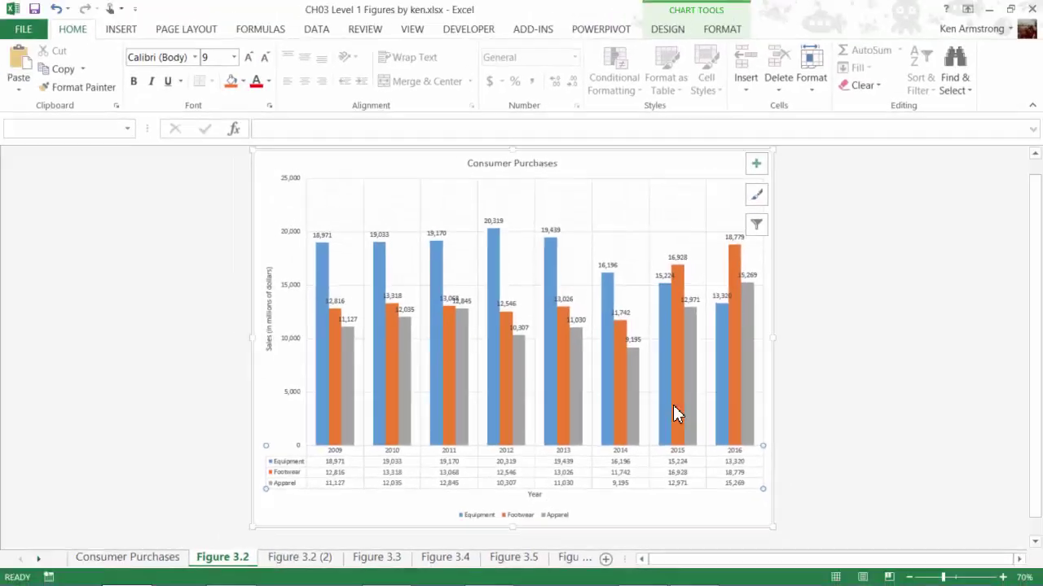
# Try switching the chart's rows and columns, then undo it
pyautogui.click(667, 31)
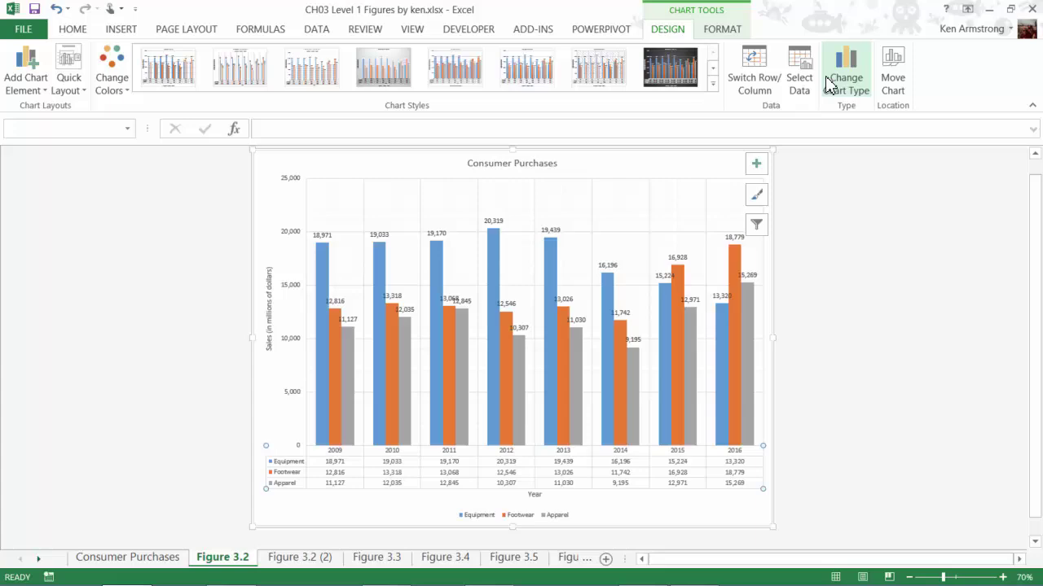
pyautogui.click(762, 79)
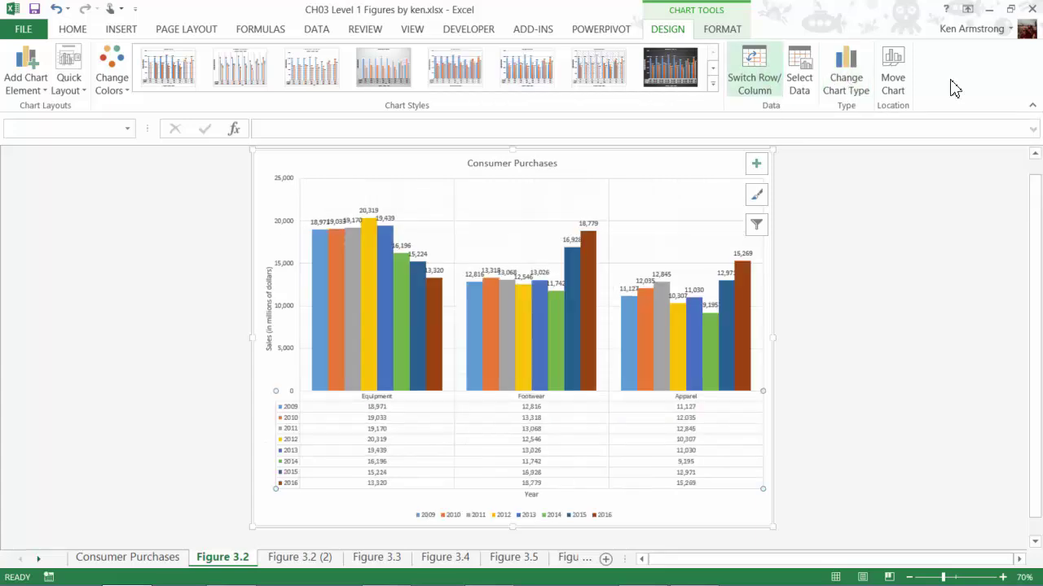
pyautogui.hotkey('ctrl', 'z')
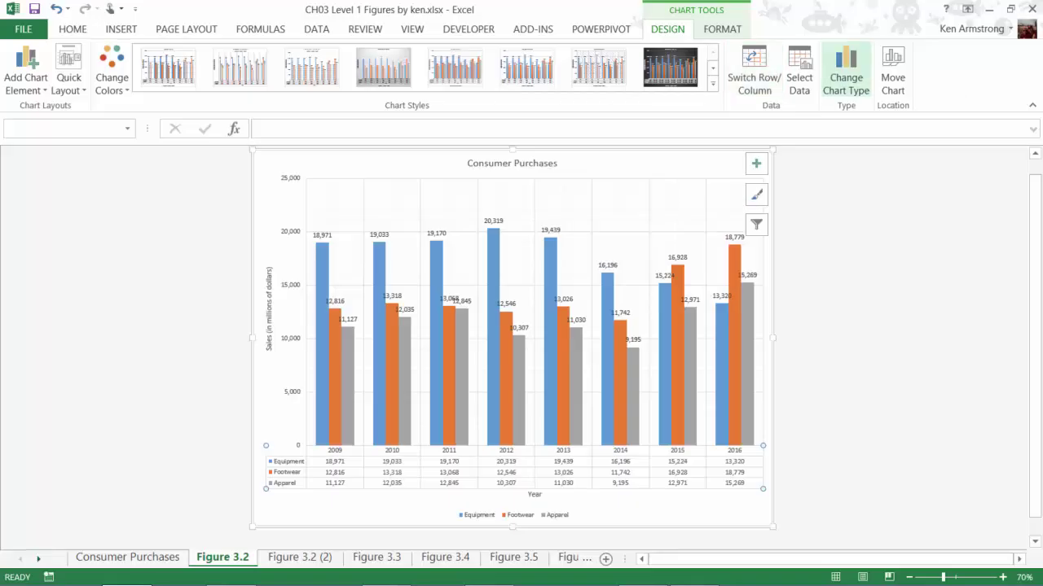
# Preview line and pie chart types without changing anything, then go to sheet Figure 3.2 (2)
pyautogui.click(845, 78)
pyautogui.click(612, 121)
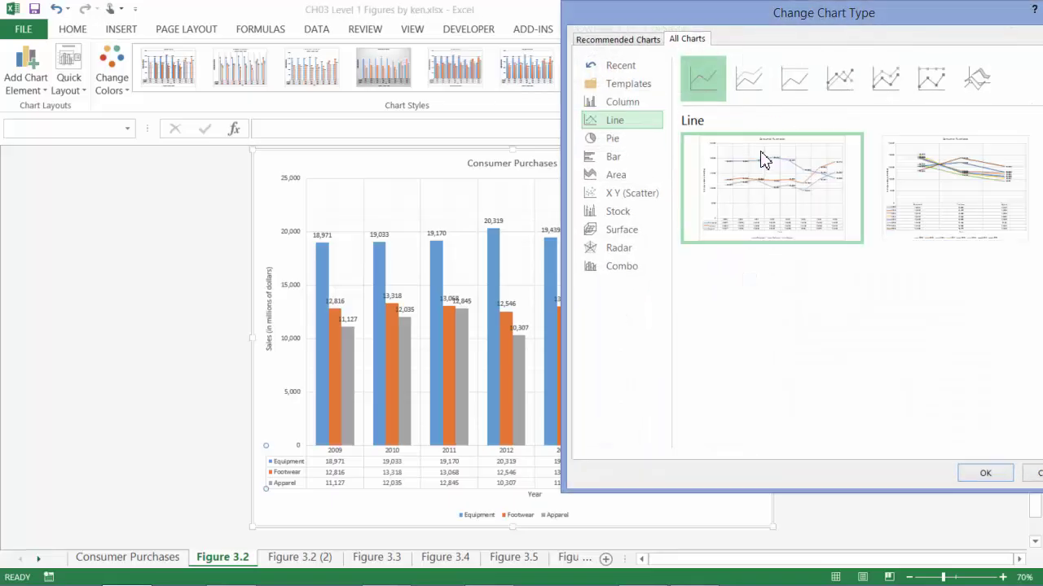
pyautogui.click(612, 139)
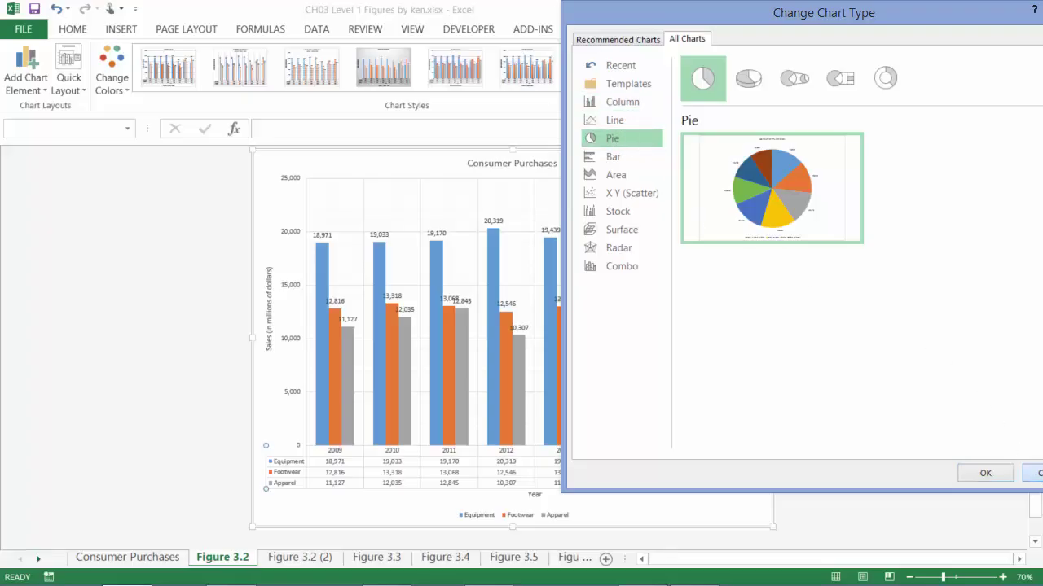
pyautogui.click(1031, 473)
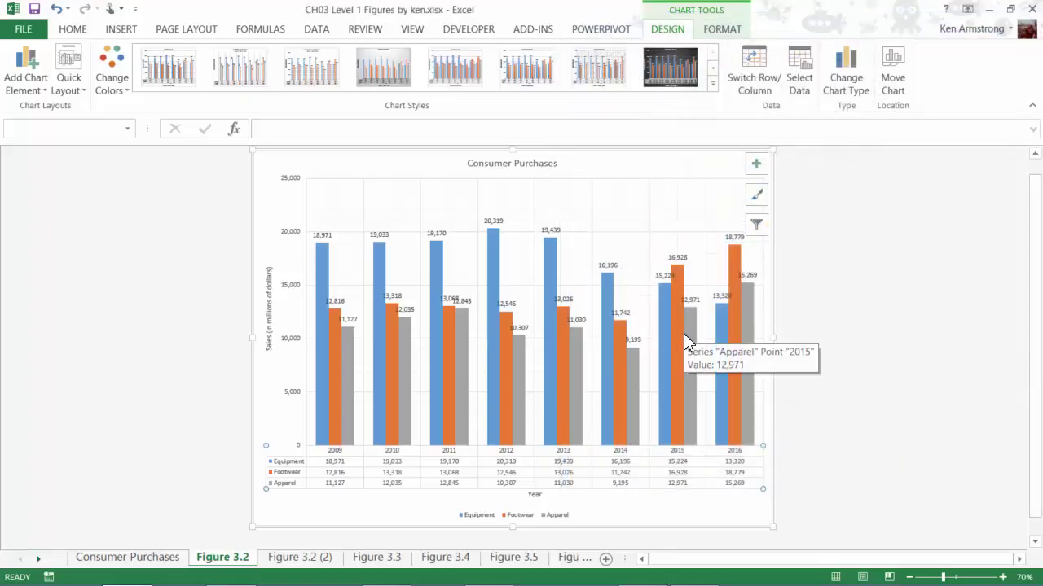
pyautogui.click(300, 557)
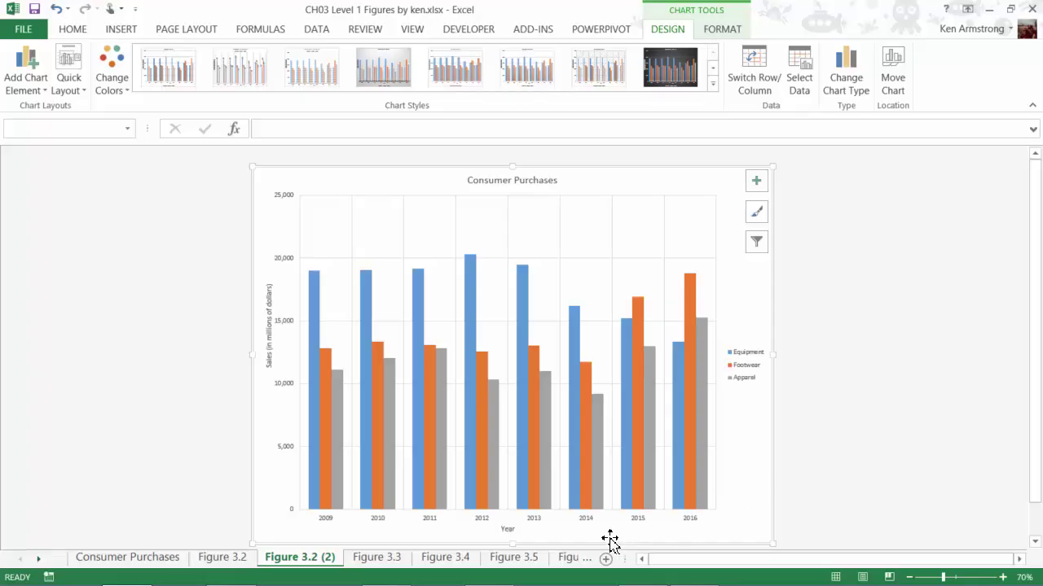
# Go to the Figure 3.5 sheet and select the subtitle and Total row values
pyautogui.click(526, 562)
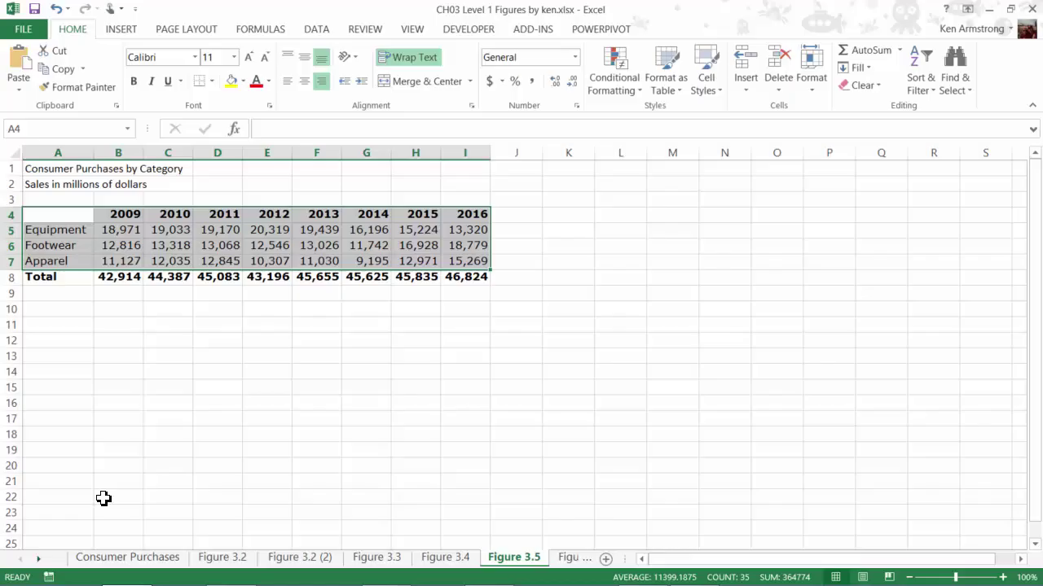
pyautogui.click(38, 558)
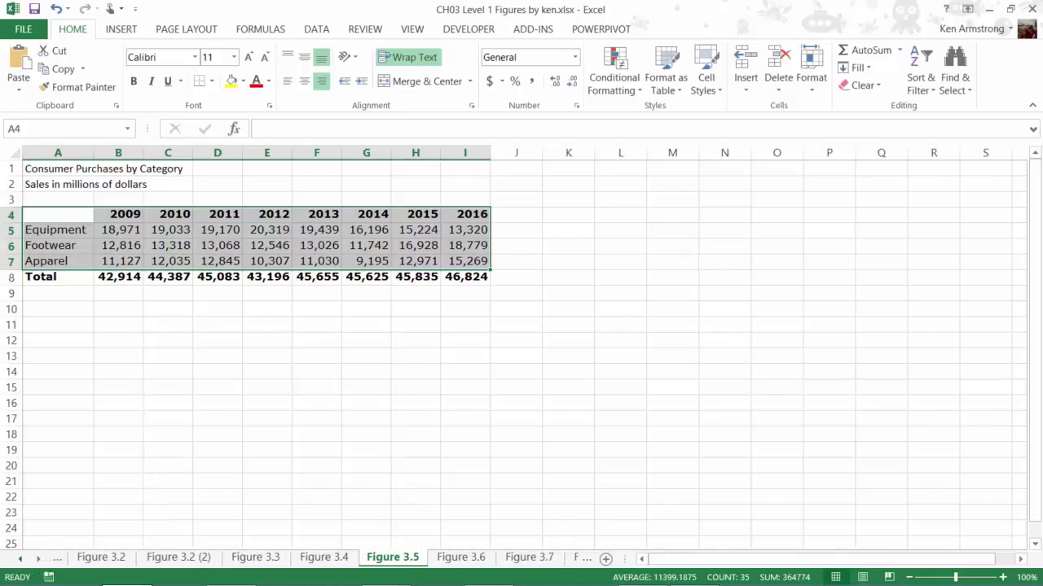
pyautogui.click(39, 559)
pyautogui.click(39, 559)
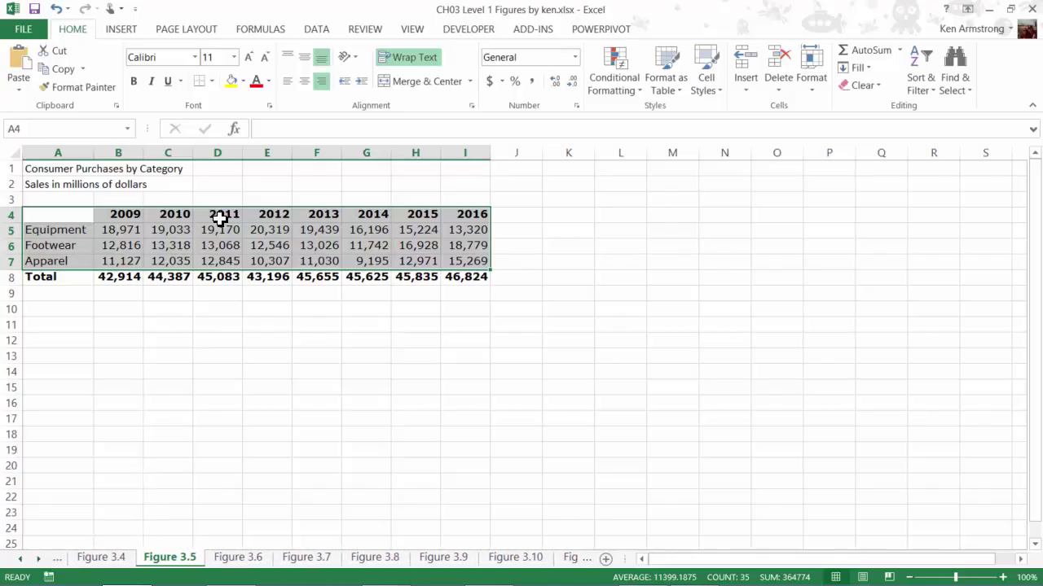
pyautogui.click(73, 184)
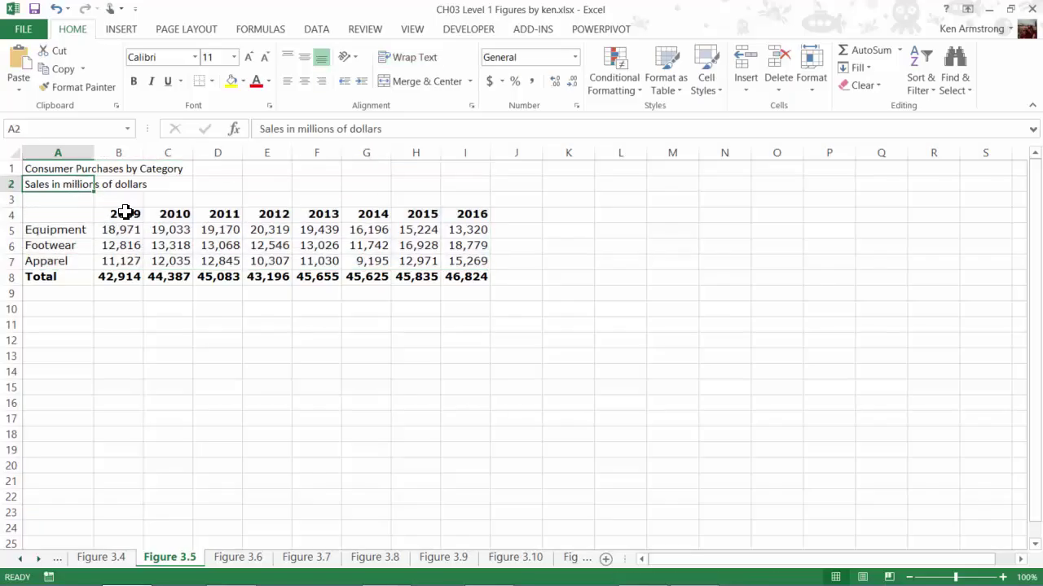
pyautogui.moveTo(120, 277); pyautogui.dragTo(466, 276)
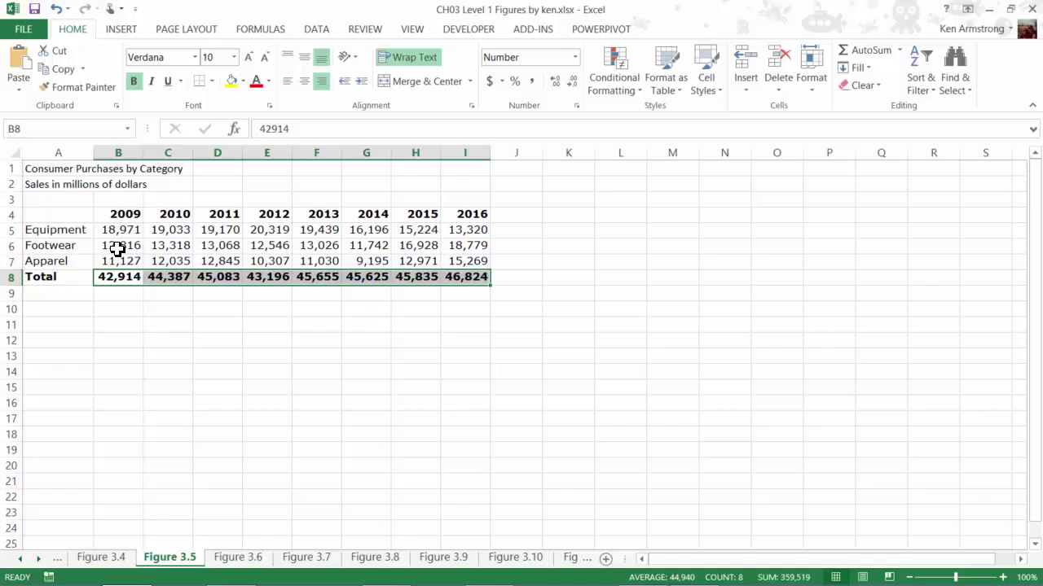
# Step through the Footwear and Apparel sales values toward the 2014 column
pyautogui.click(151, 245)
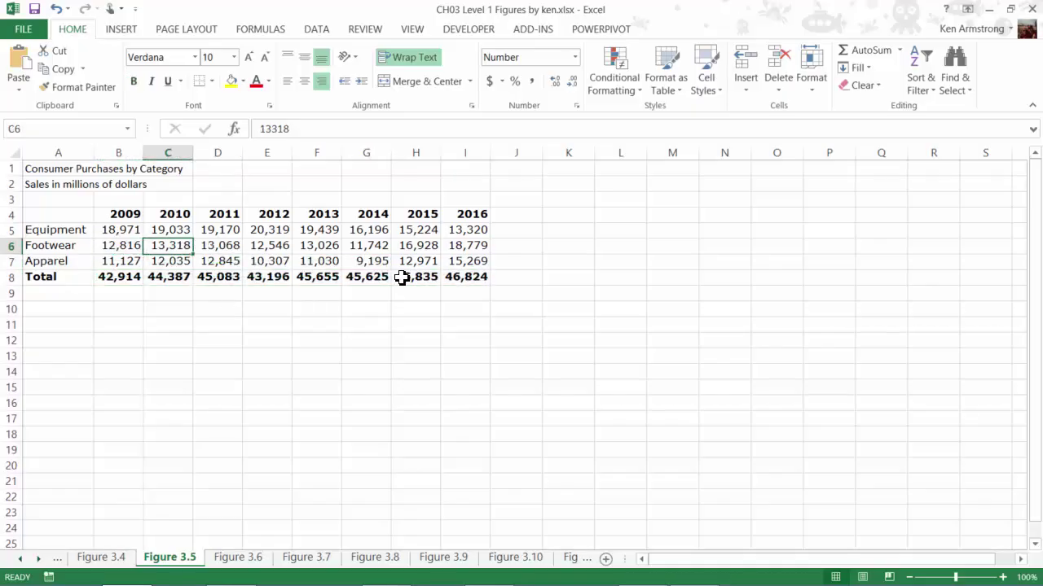
pyautogui.press('Right')
pyautogui.press('Right')
pyautogui.press('Right')
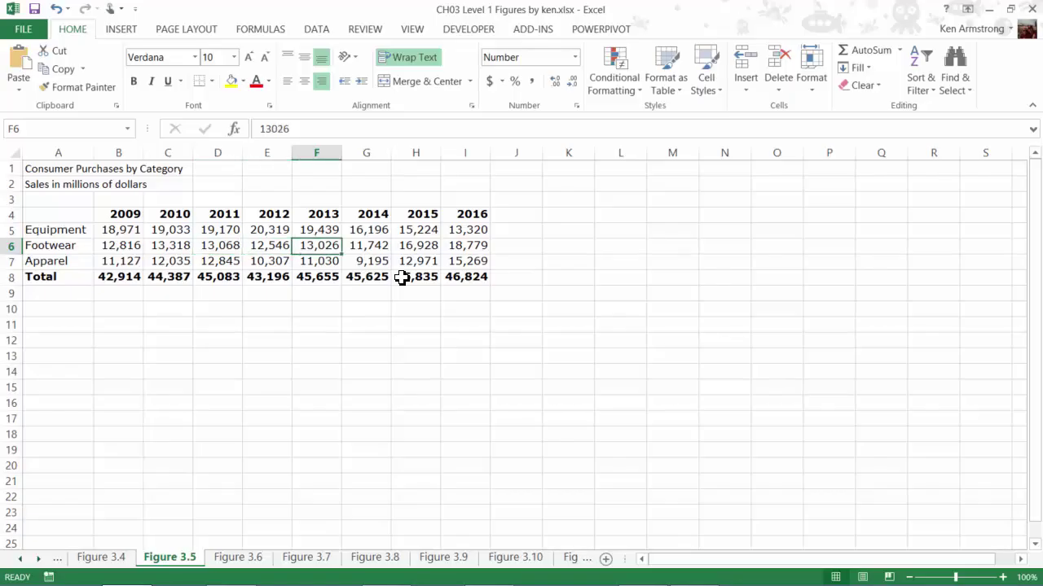
pyautogui.press('Right')
pyautogui.press('Up')
pyautogui.press('Down')
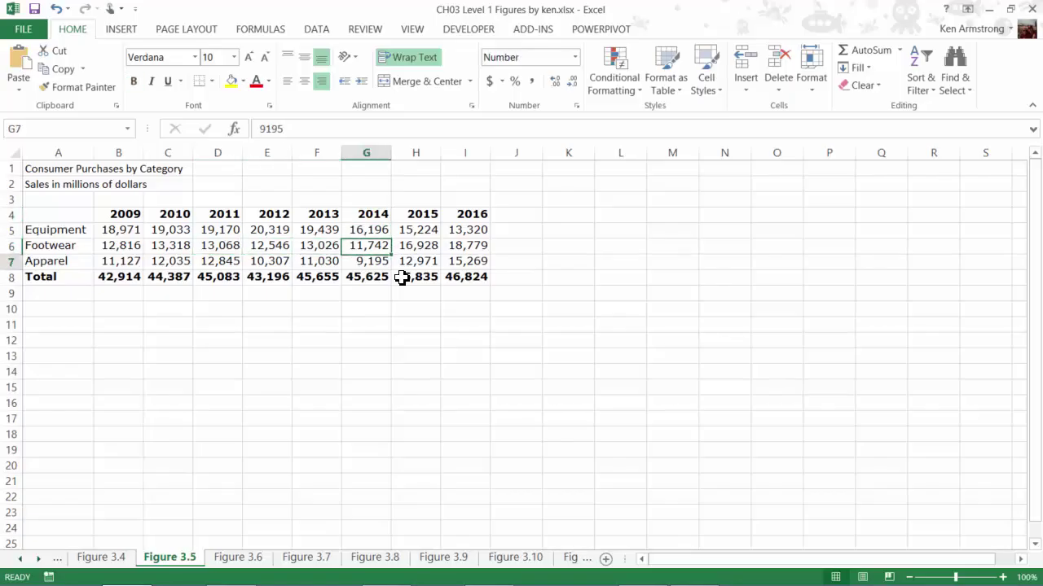
pyautogui.press('Down')
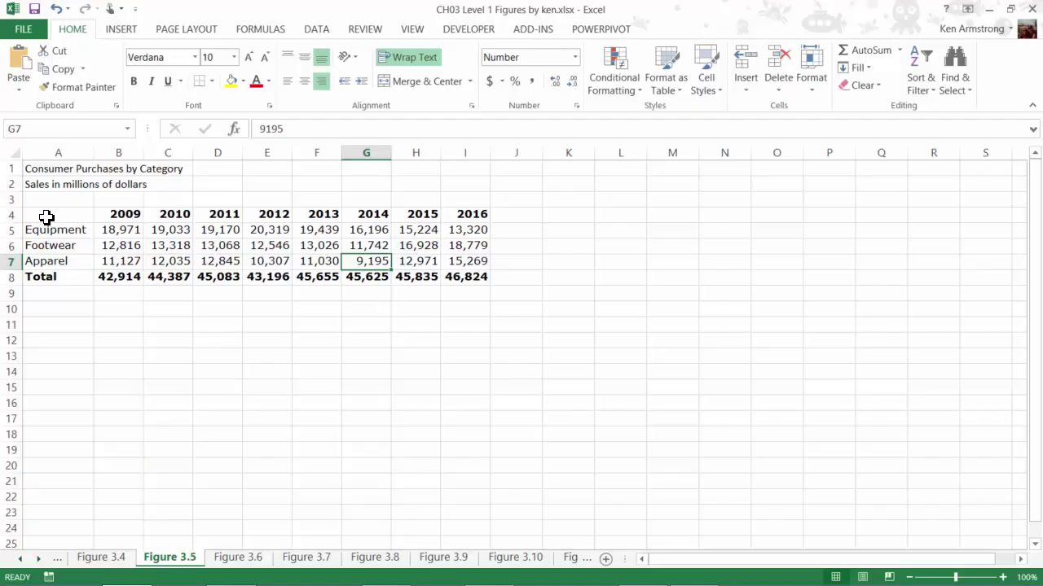
# Select A4:I7 with the years and Equipment, Footwear, Apparel rows, and show Insert options
pyautogui.moveTo(47, 217); pyautogui.dragTo(454, 264)
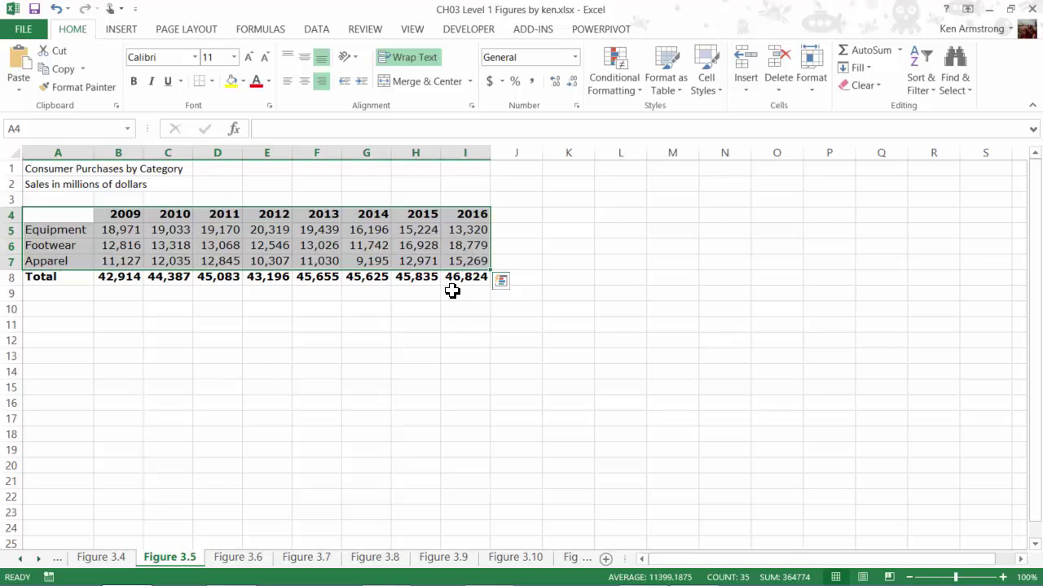
pyautogui.click(133, 35)
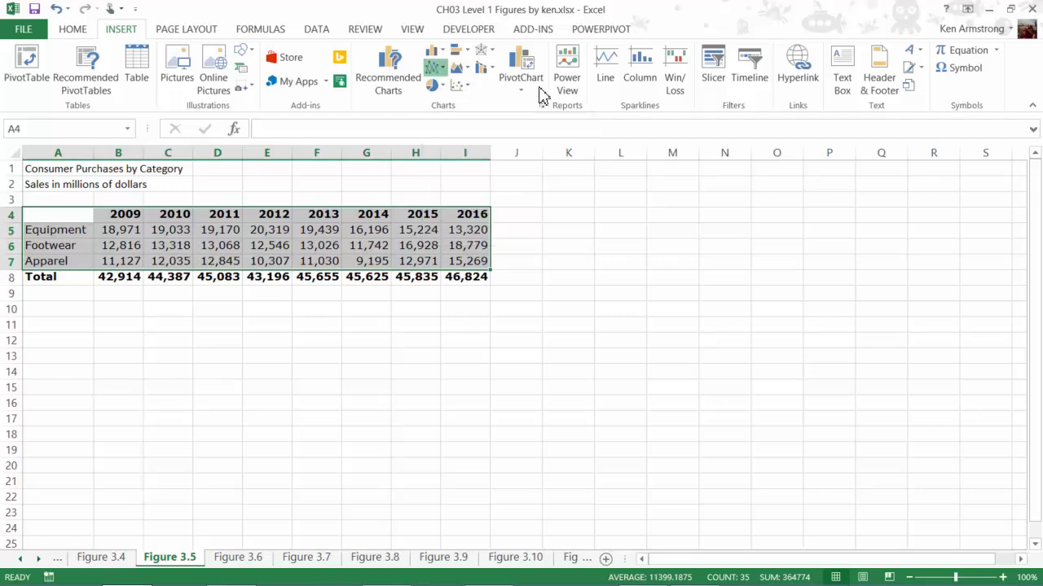
# Preview recommended charts: clustered column, stacked area, stacked column and line
pyautogui.click(434, 70)
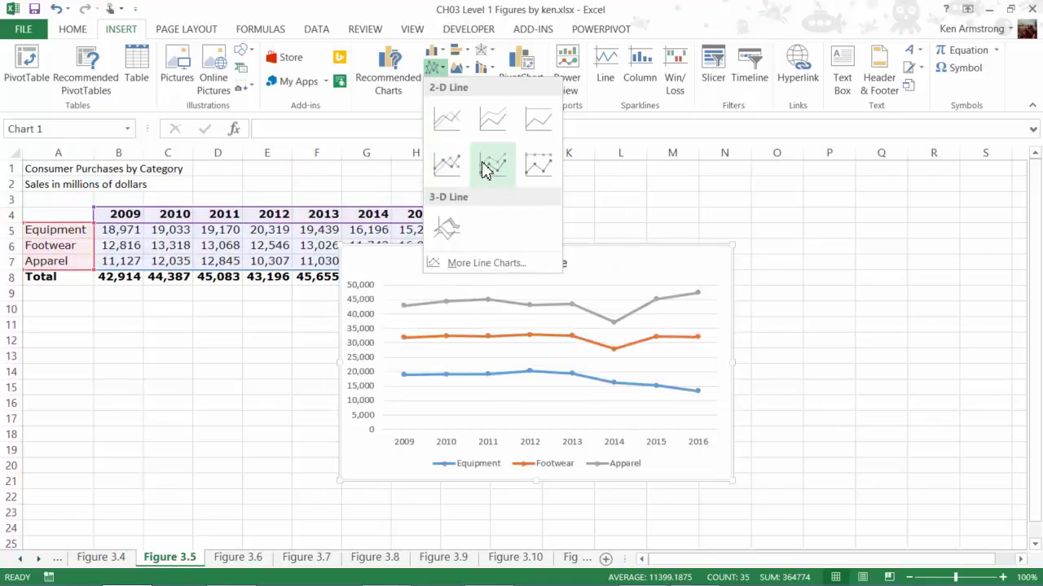
pyautogui.click(401, 25)
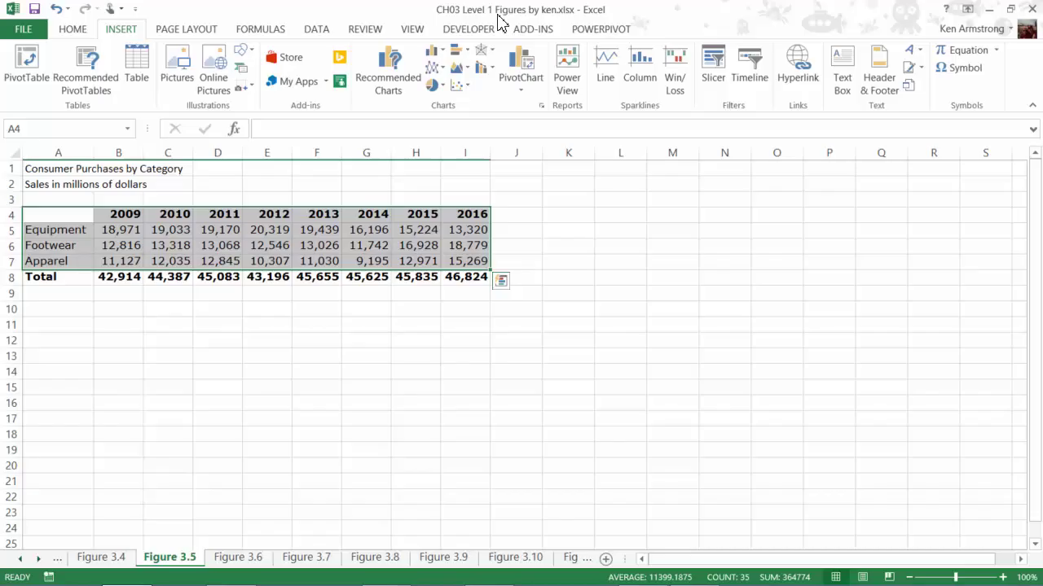
pyautogui.click(409, 88)
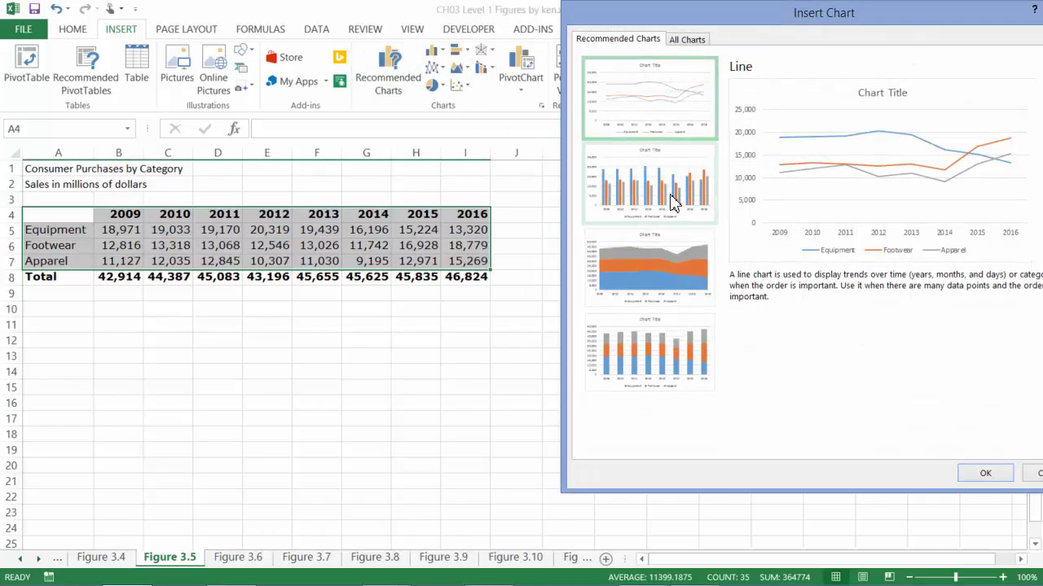
pyautogui.moveTo(756, 23); pyautogui.dragTo(655, 35)
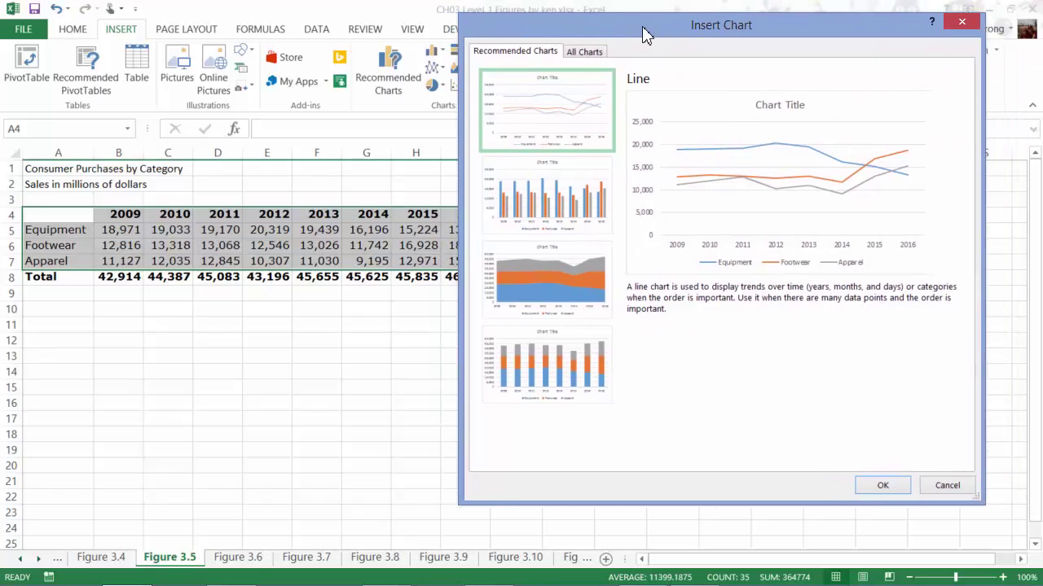
pyautogui.click(568, 218)
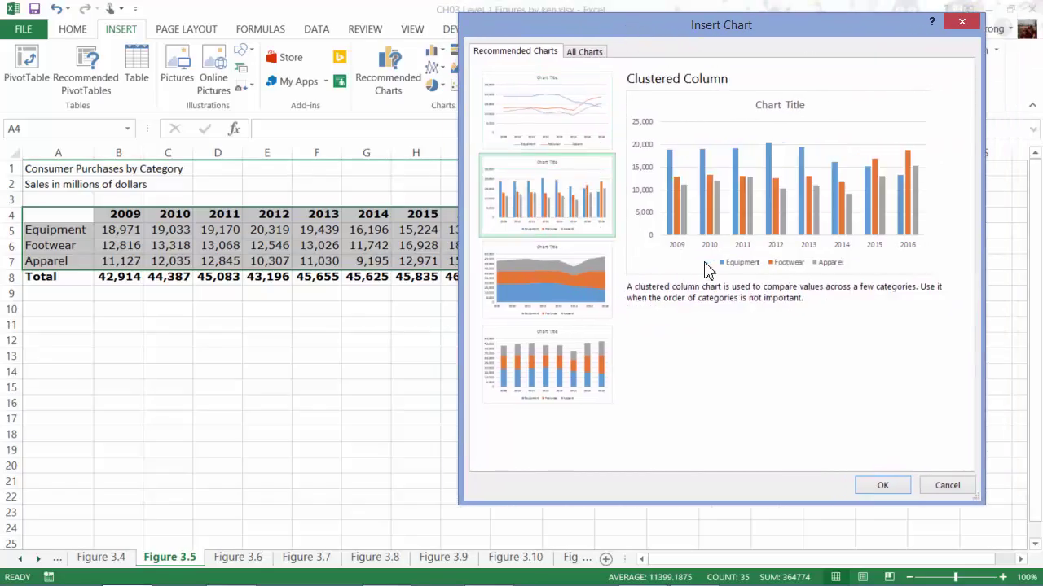
pyautogui.click(554, 267)
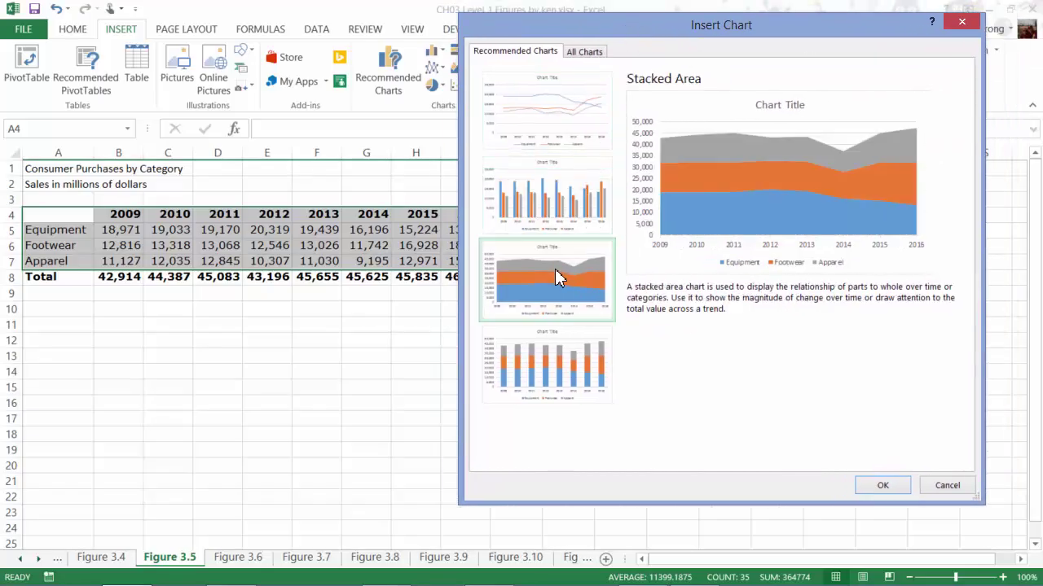
pyautogui.click(554, 351)
pyautogui.click(590, 192)
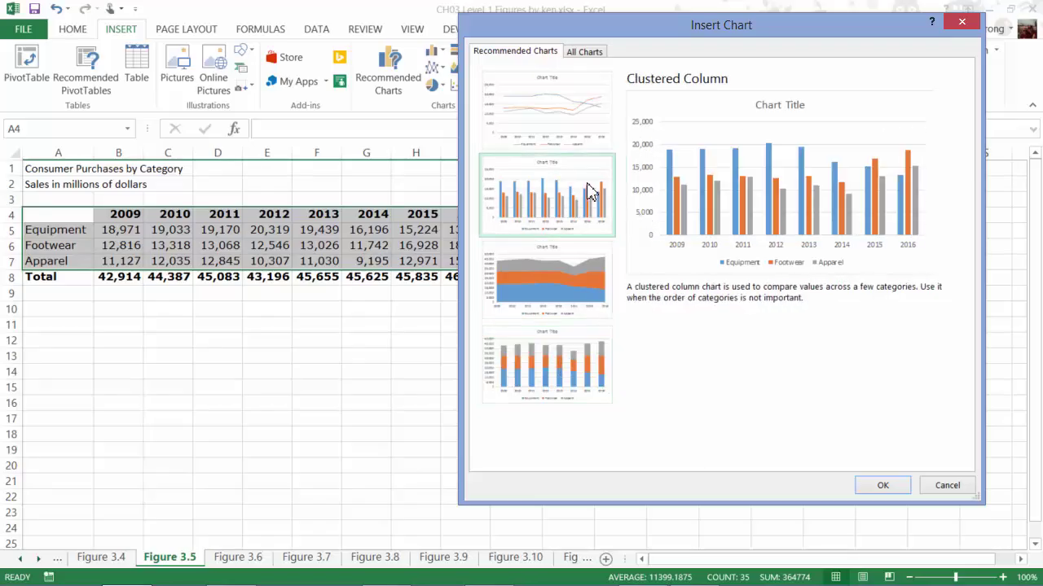
pyautogui.click(573, 110)
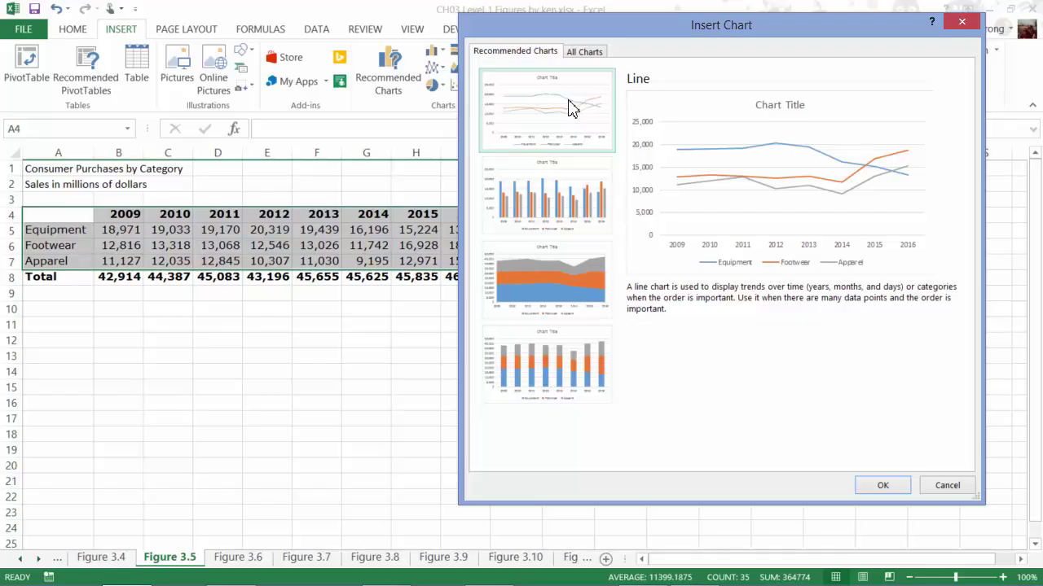
# Preview the stacked, 100% stacked and 3-D column variants in the full chart list
pyautogui.click(583, 52)
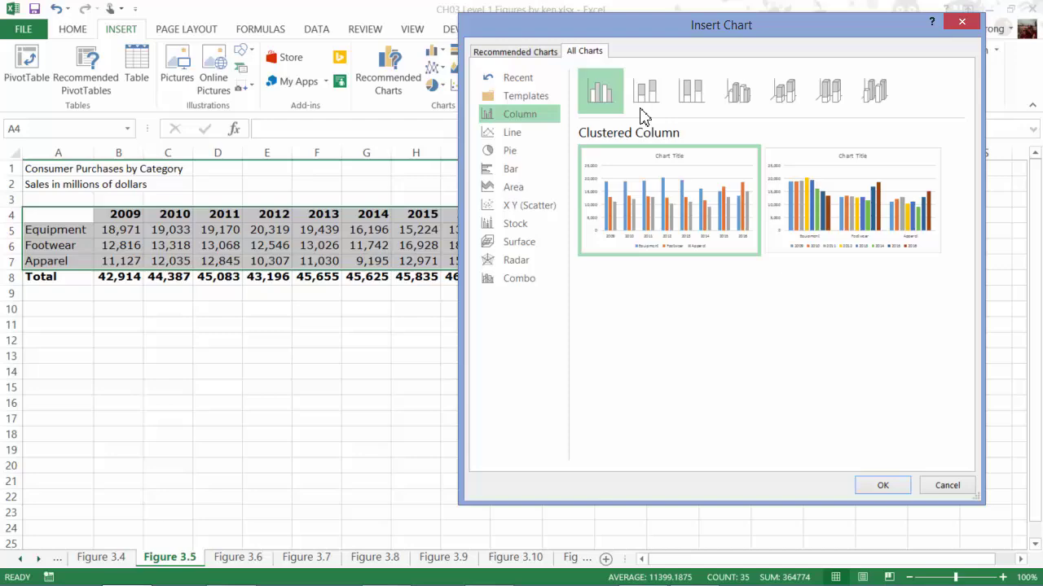
pyautogui.click(644, 90)
pyautogui.click(691, 91)
pyautogui.click(737, 91)
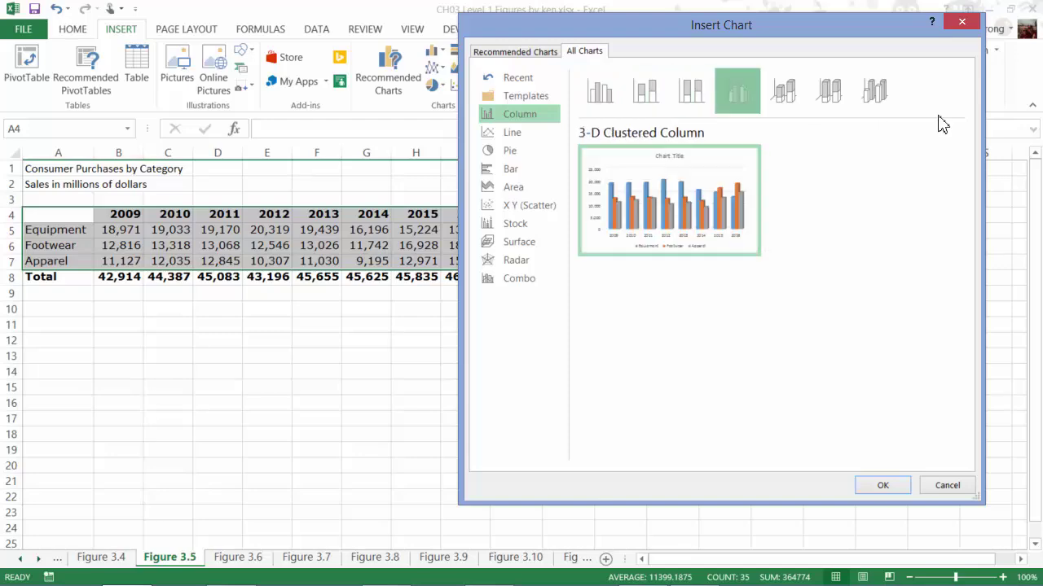
pyautogui.press('Right')
pyautogui.click(829, 91)
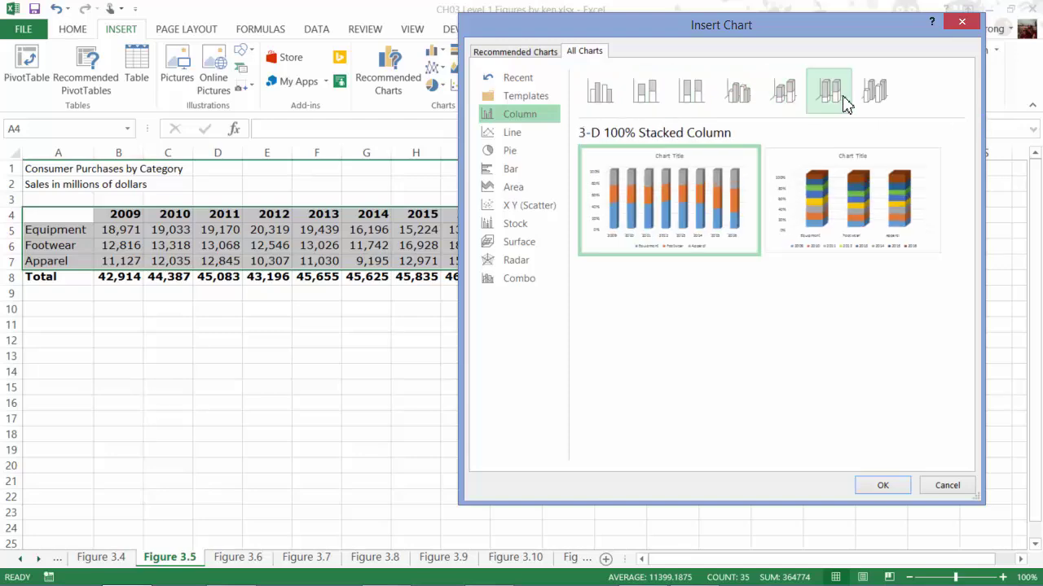
pyautogui.click(886, 96)
# Browse line, bar, area and XY scatter types, then close the gallery without inserting
pyautogui.click(511, 132)
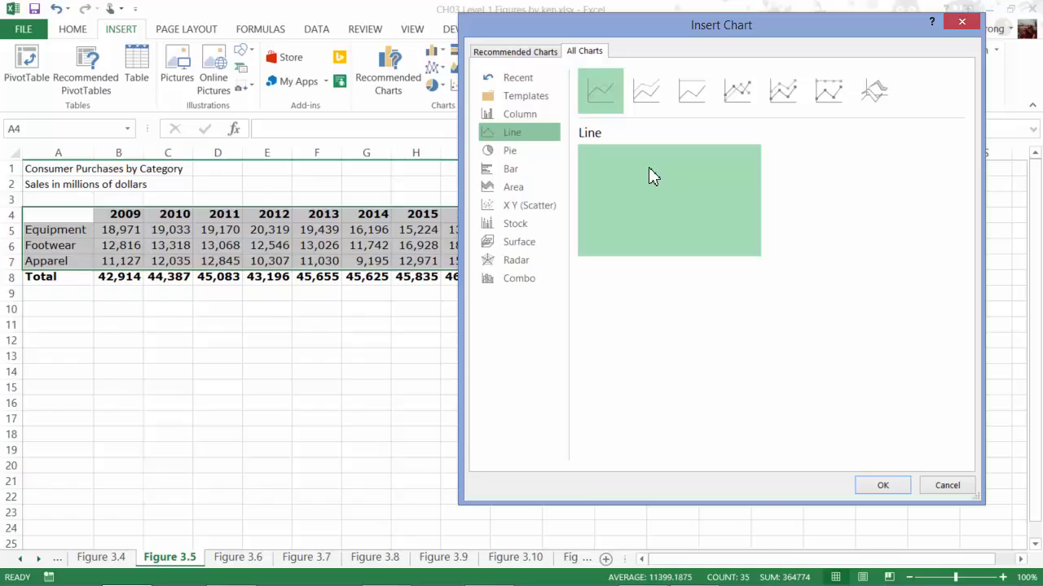
pyautogui.click(517, 155)
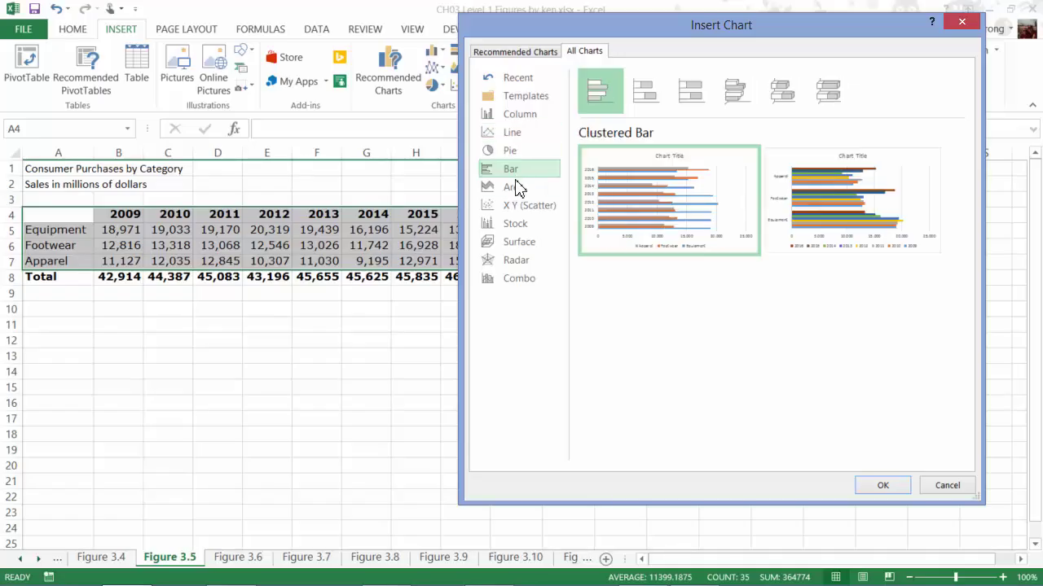
pyautogui.click(517, 187)
pyautogui.moveTo(669, 199)
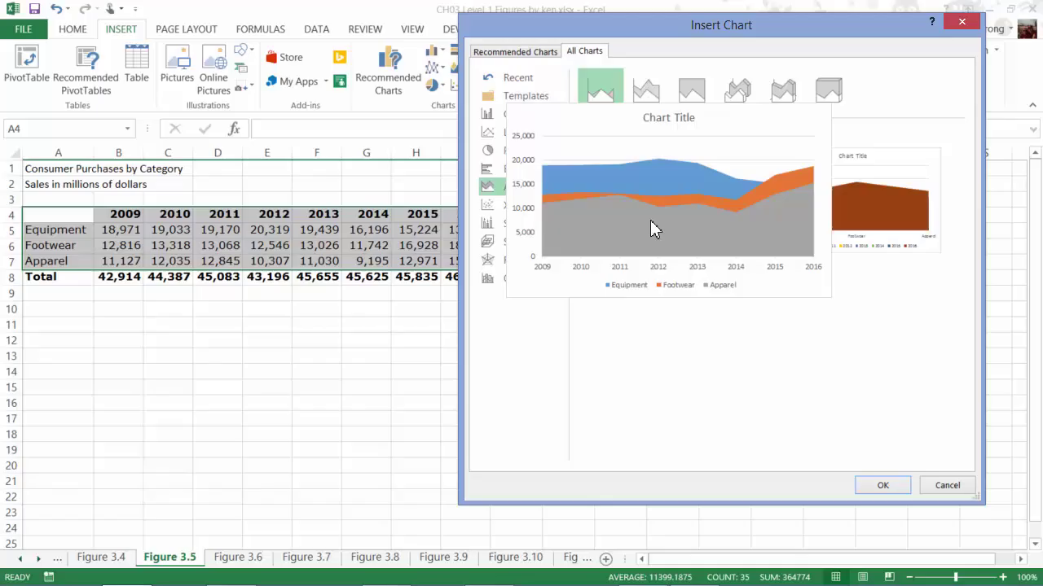
pyautogui.click(513, 210)
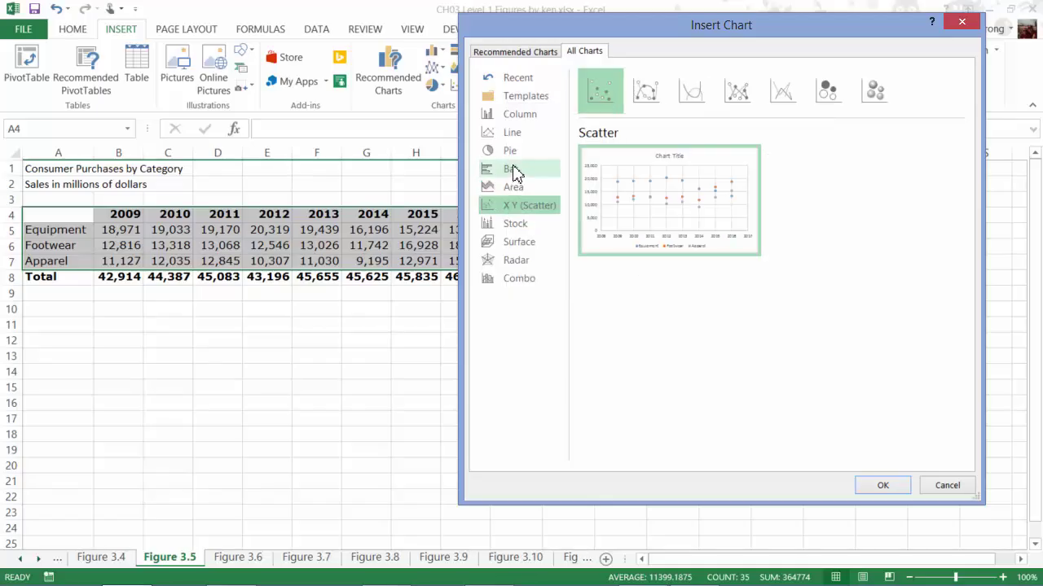
pyautogui.click(518, 137)
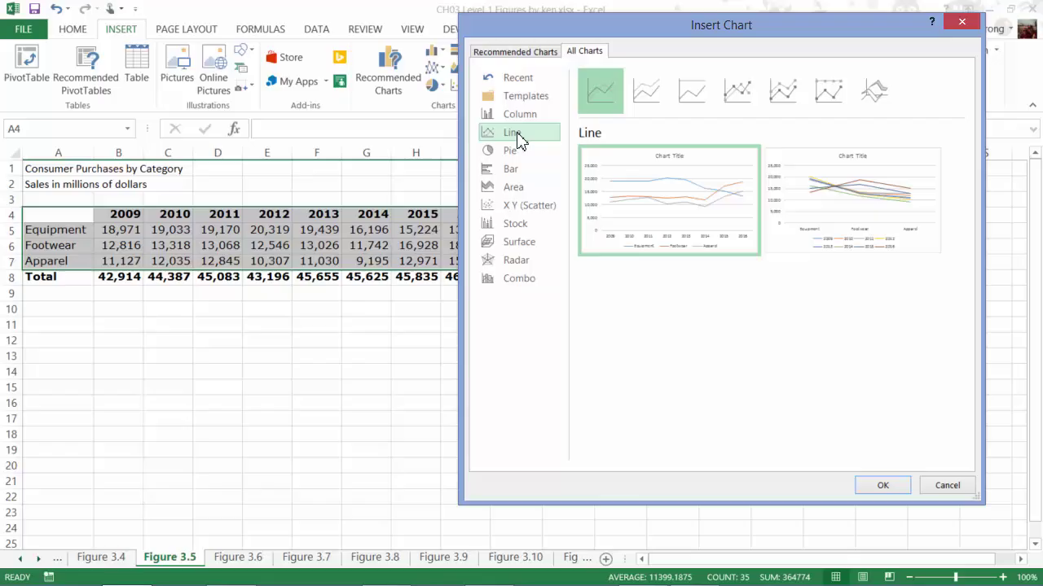
pyautogui.click(950, 486)
pyautogui.hotkey('ctrl', 'pagedown')
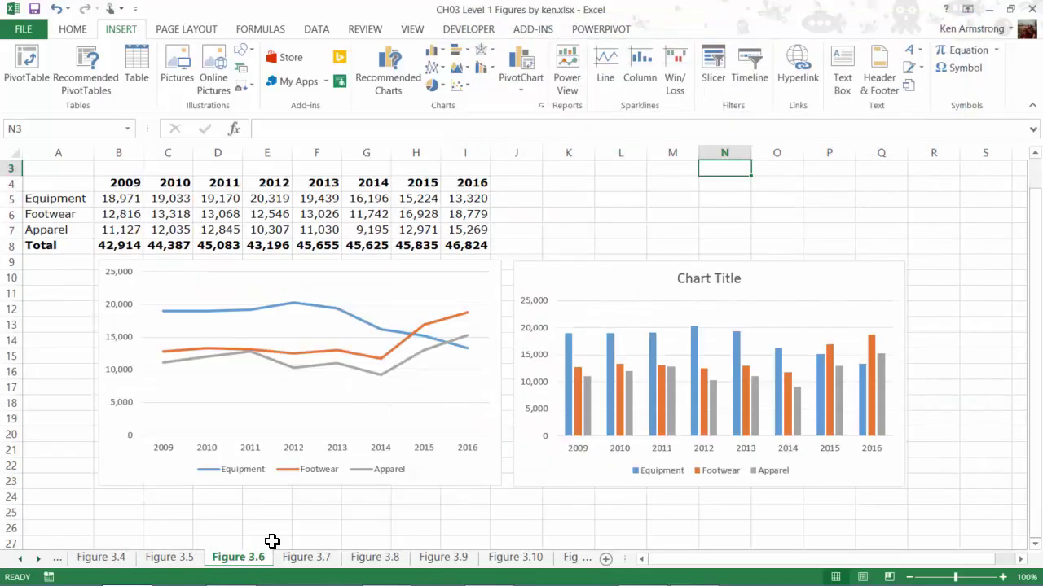
pyautogui.click(407, 273)
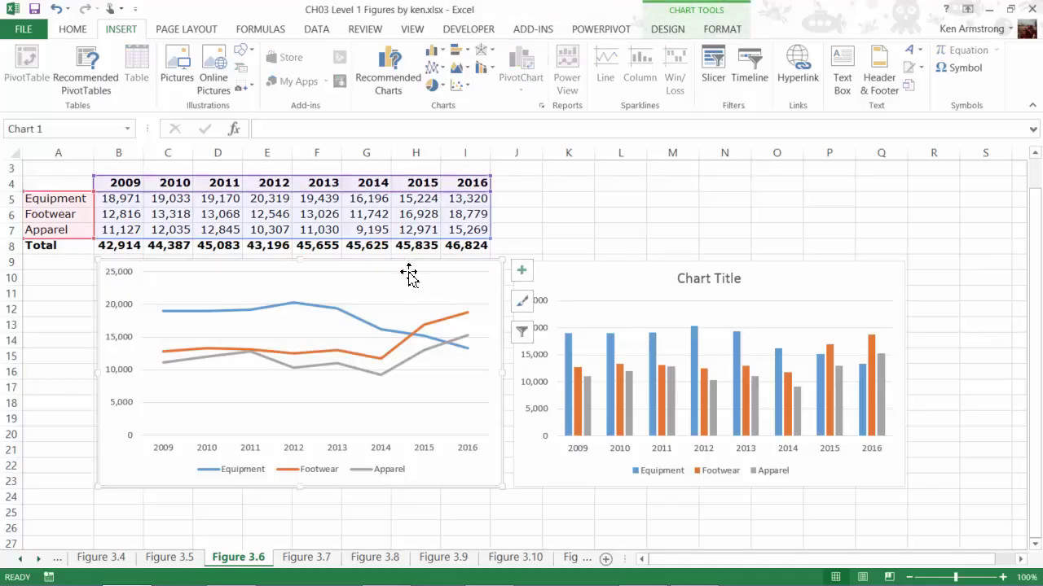
pyautogui.moveTo(432, 351)
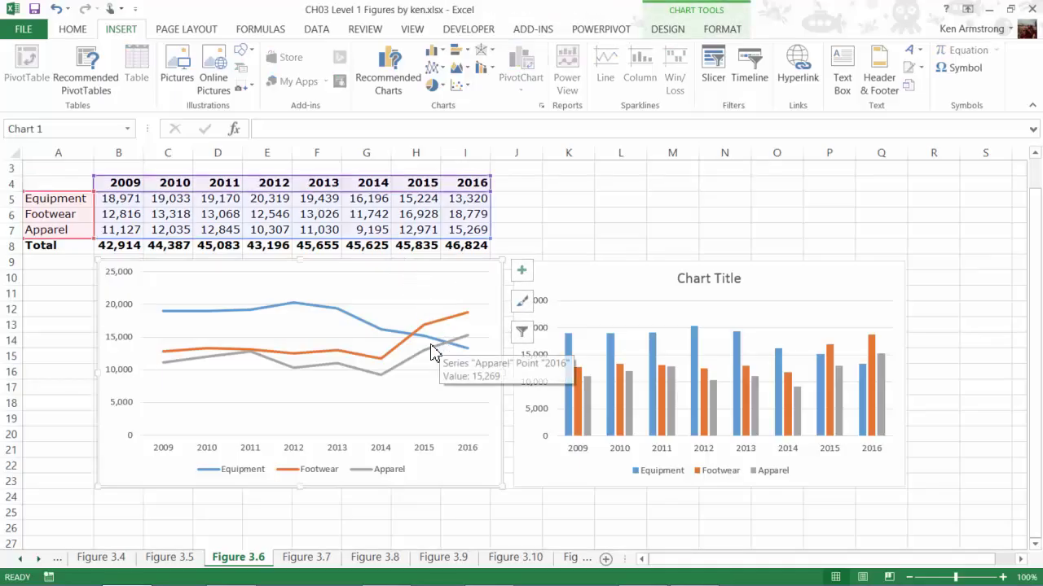
pyautogui.click(252, 312)
pyautogui.click(285, 353)
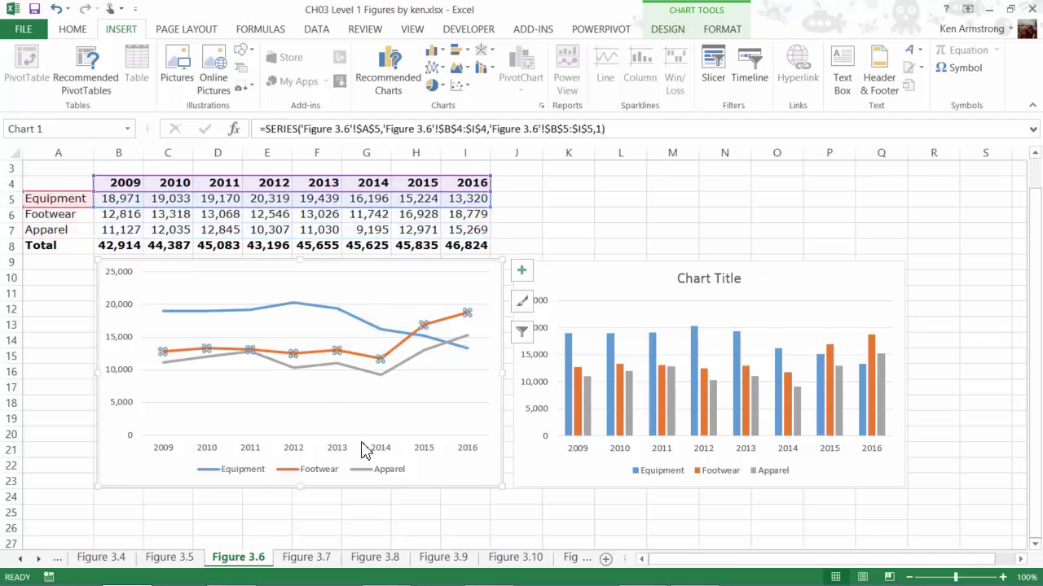
pyautogui.click(314, 369)
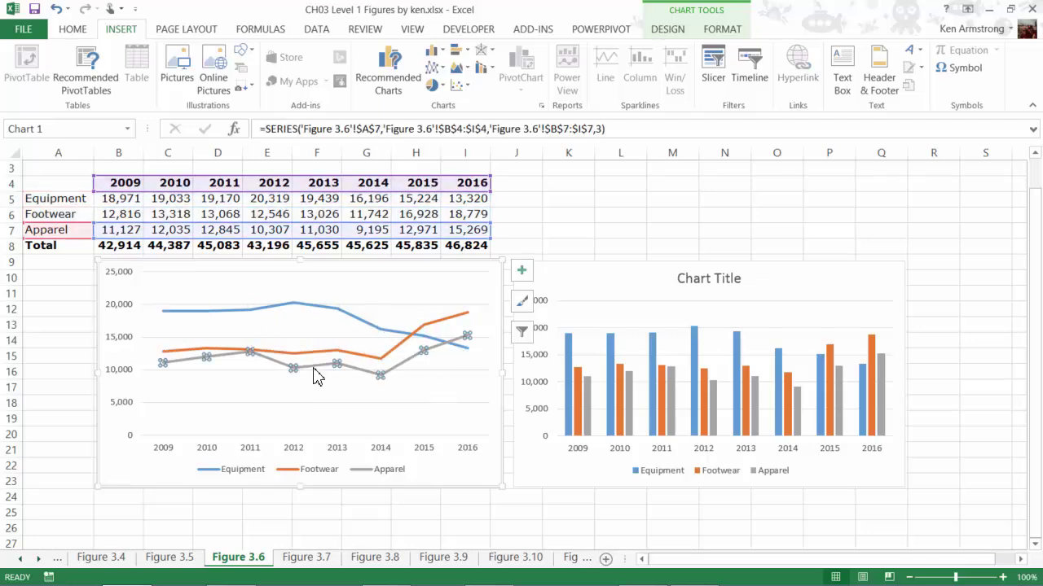
pyautogui.moveTo(337, 351)
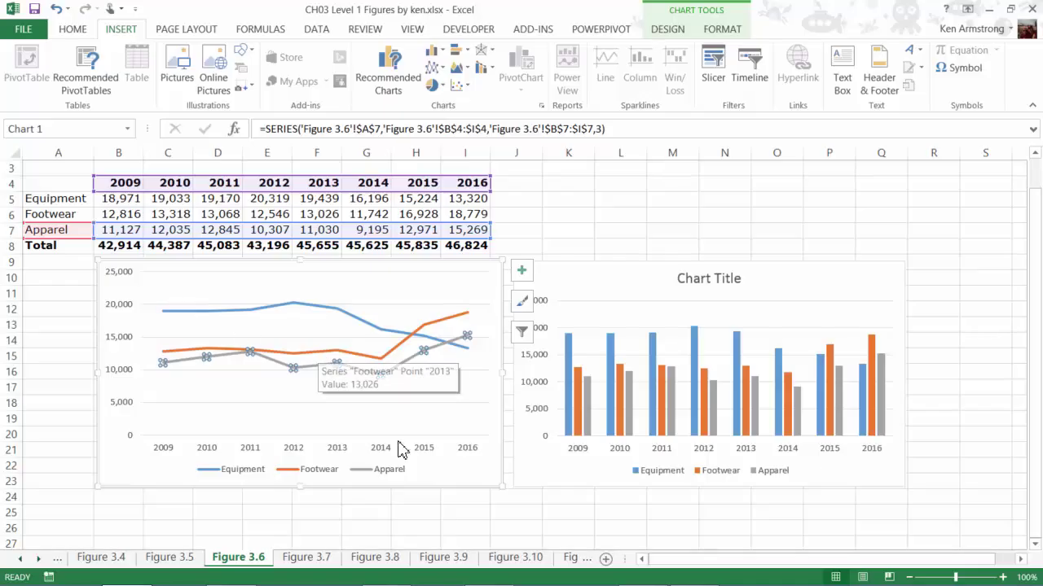
pyautogui.press('Up')
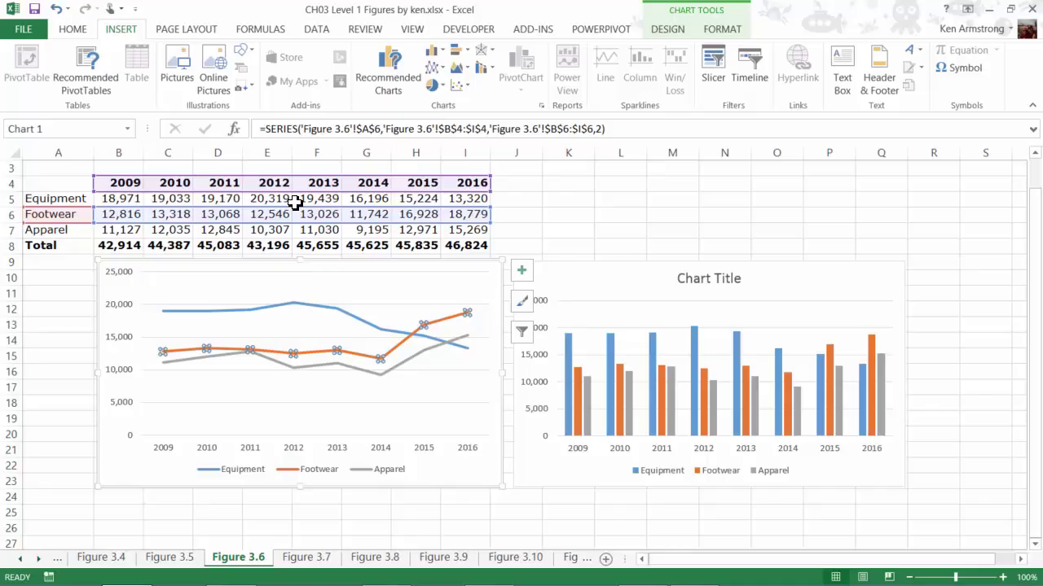
pyautogui.click(251, 309)
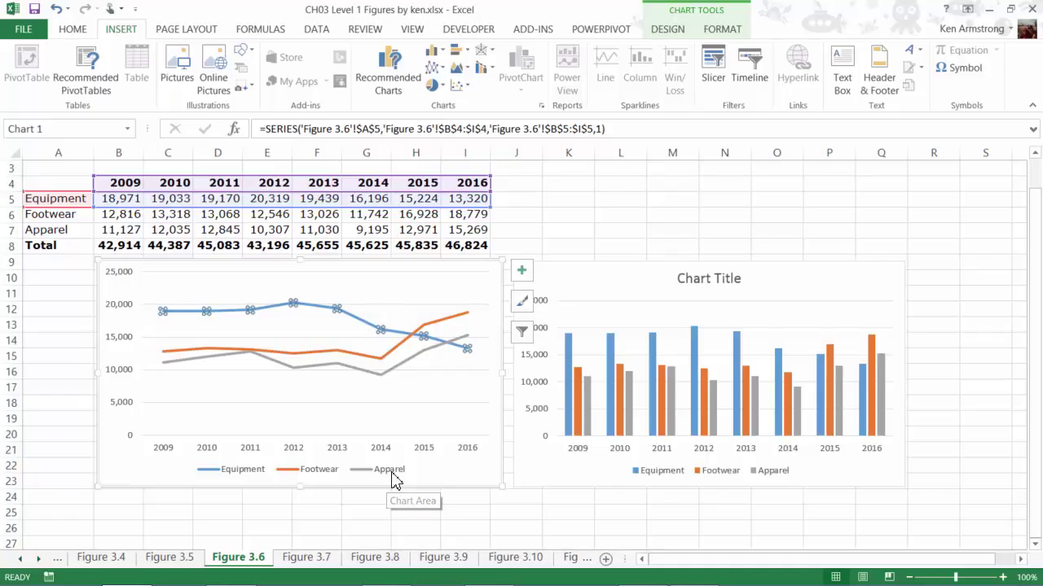
pyautogui.click(388, 480)
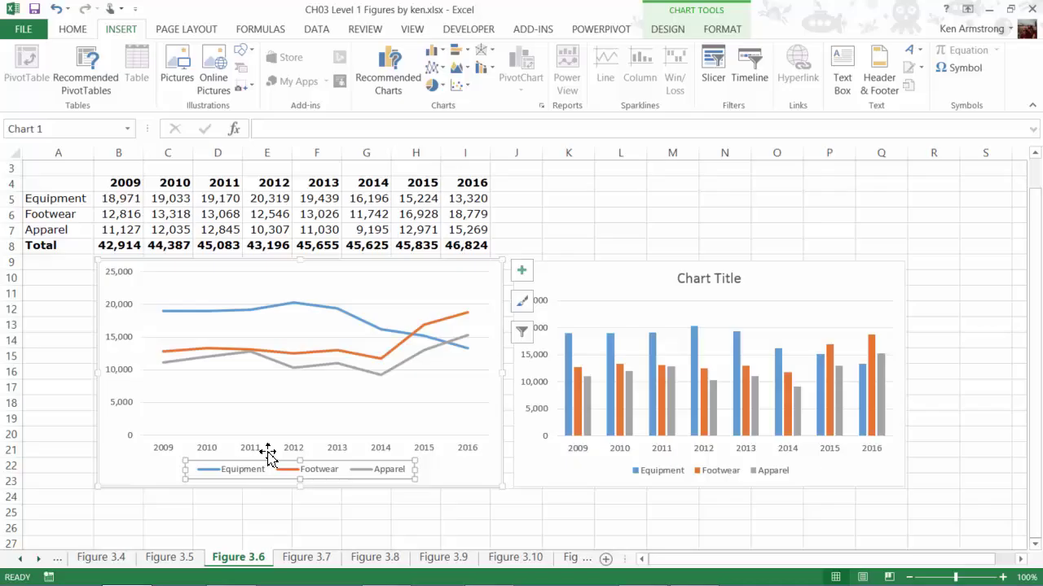
pyautogui.click(295, 559)
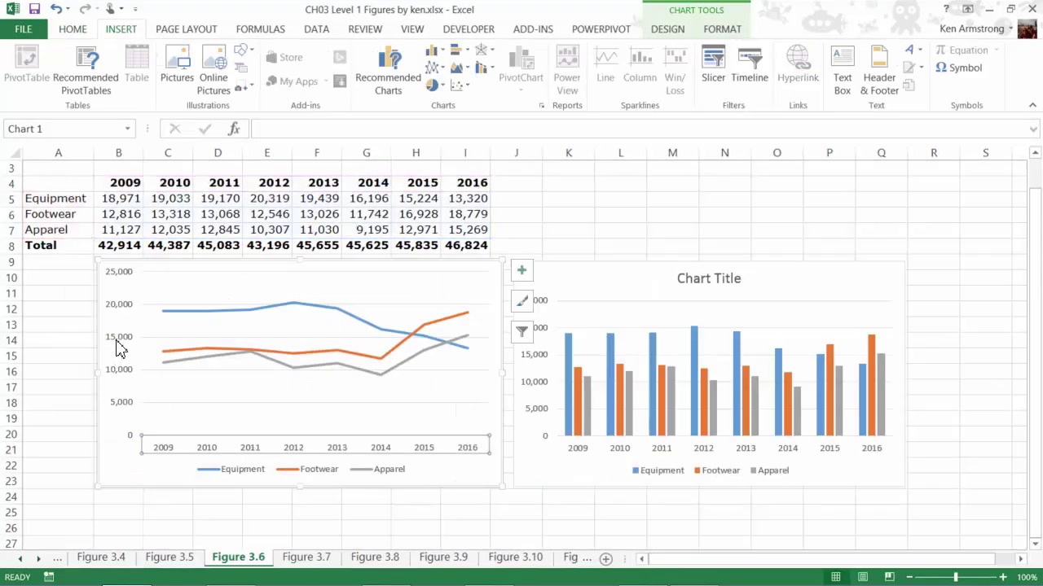
pyautogui.click(146, 425)
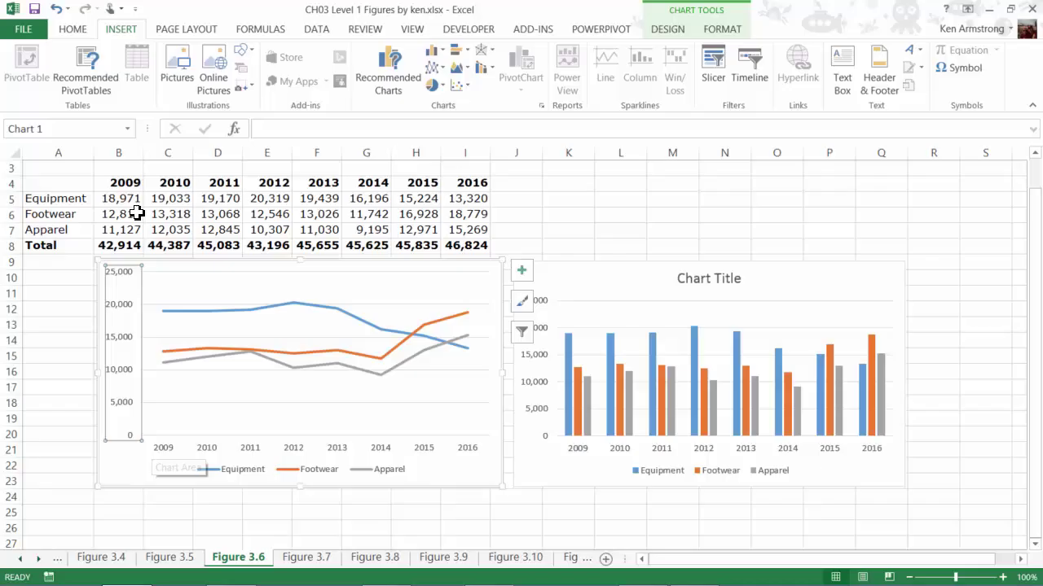
pyautogui.moveTo(126, 199); pyautogui.dragTo(453, 234)
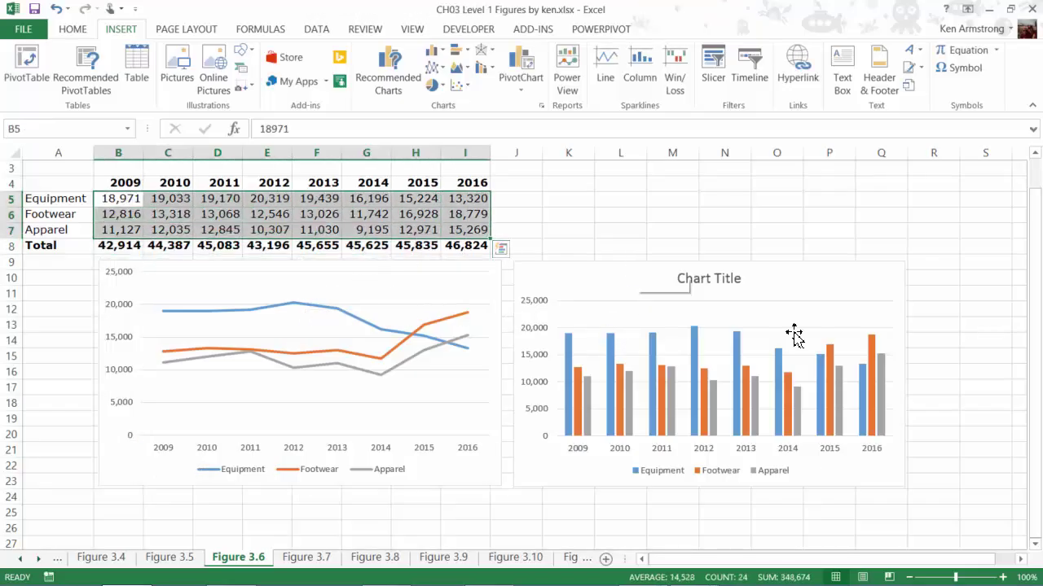
# Select the column chart's title, legend, year axis and value axis in turn
pyautogui.click(656, 297)
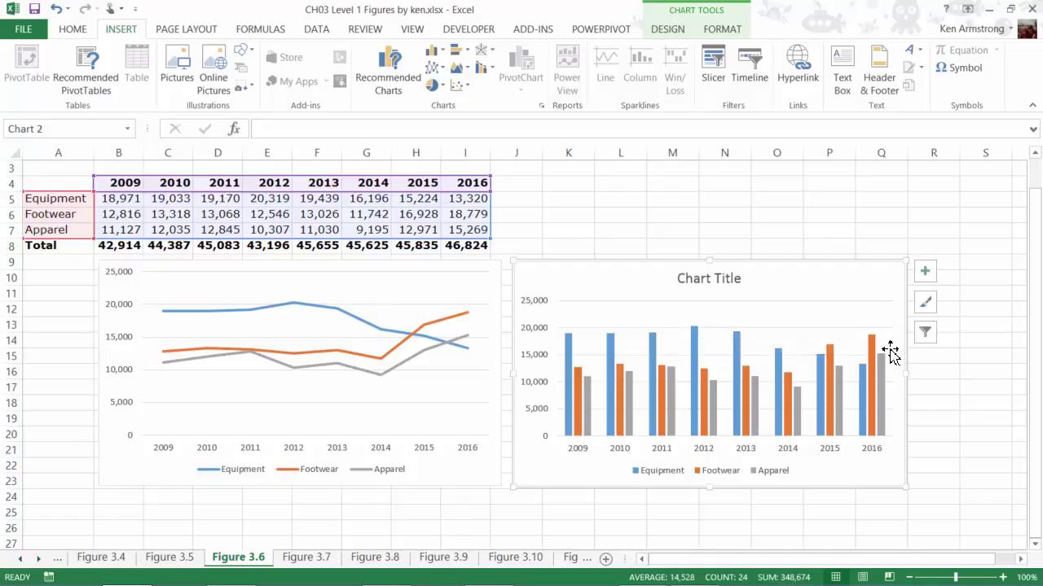
pyautogui.click(731, 280)
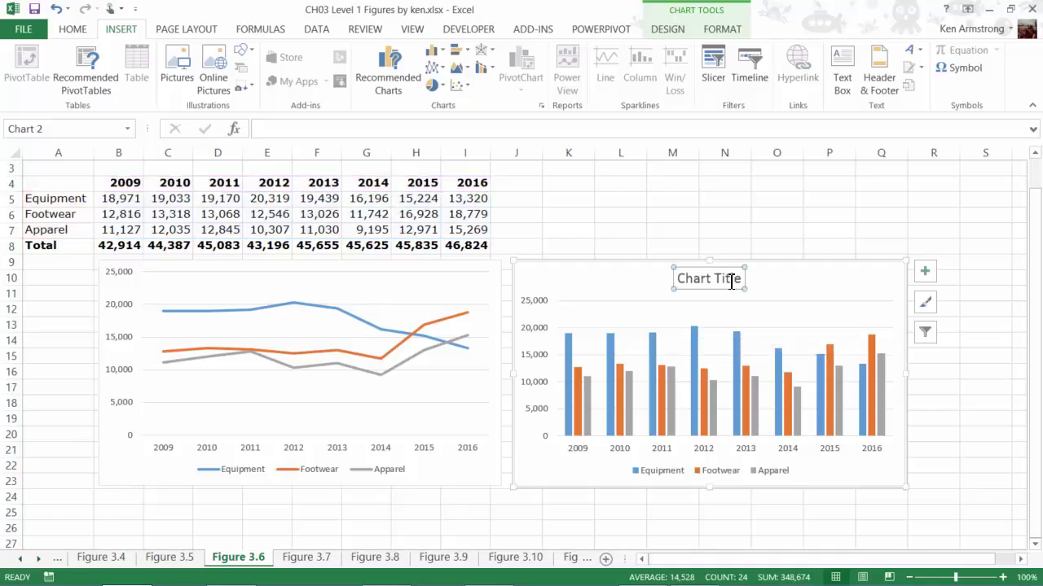
pyautogui.click(733, 471)
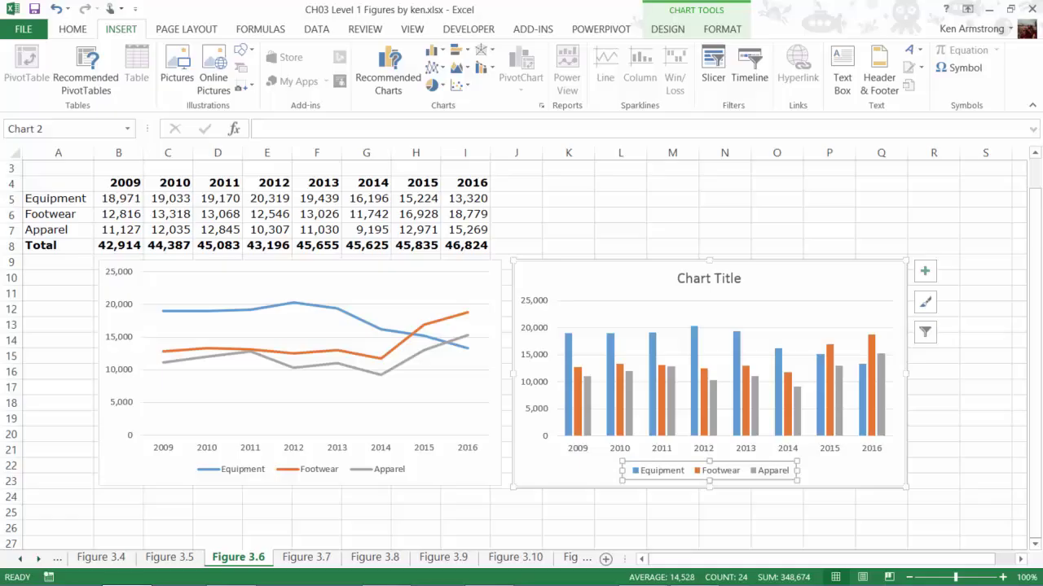
pyautogui.click(743, 448)
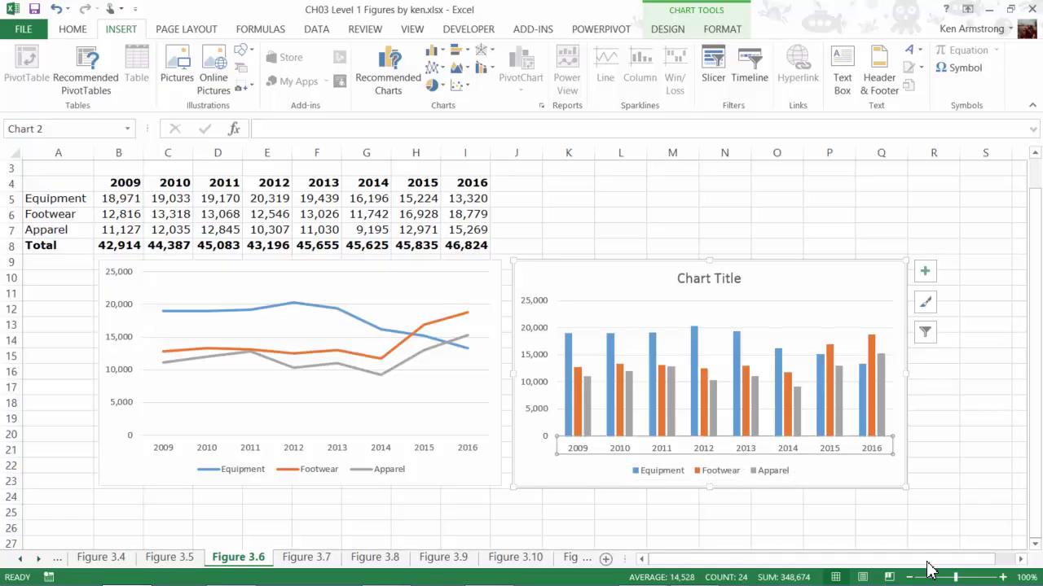
pyautogui.click(543, 359)
# Retitle the column chart "Ken's Awesome Chart!" and select its Equipment series
pyautogui.click(748, 280)
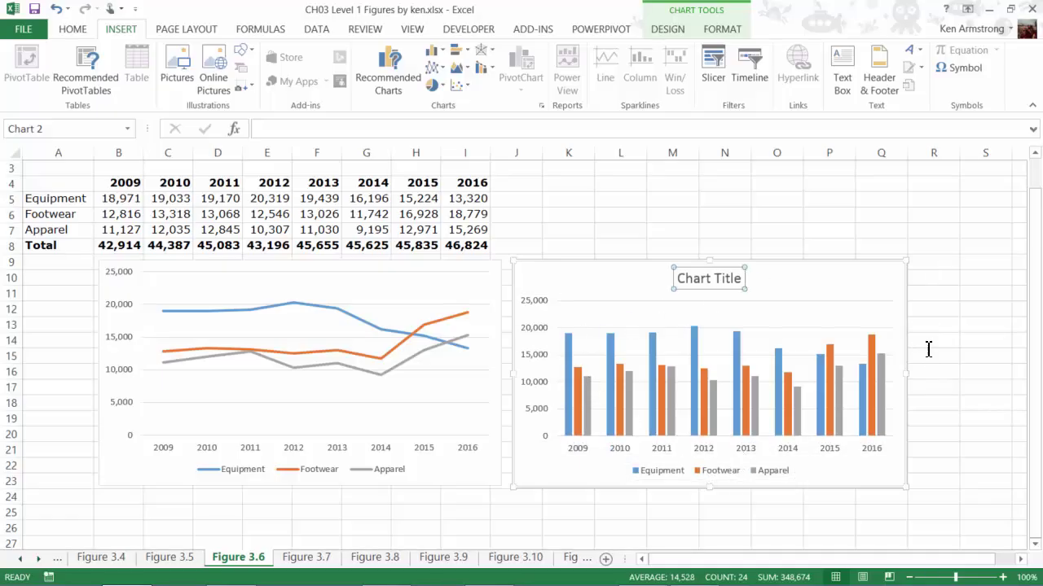
pyautogui.press('BackSpace')
pyautogui.press('BackSpace')
pyautogui.press('BackSpace')
pyautogui.press('BackSpace')
pyautogui.press('BackSpace')
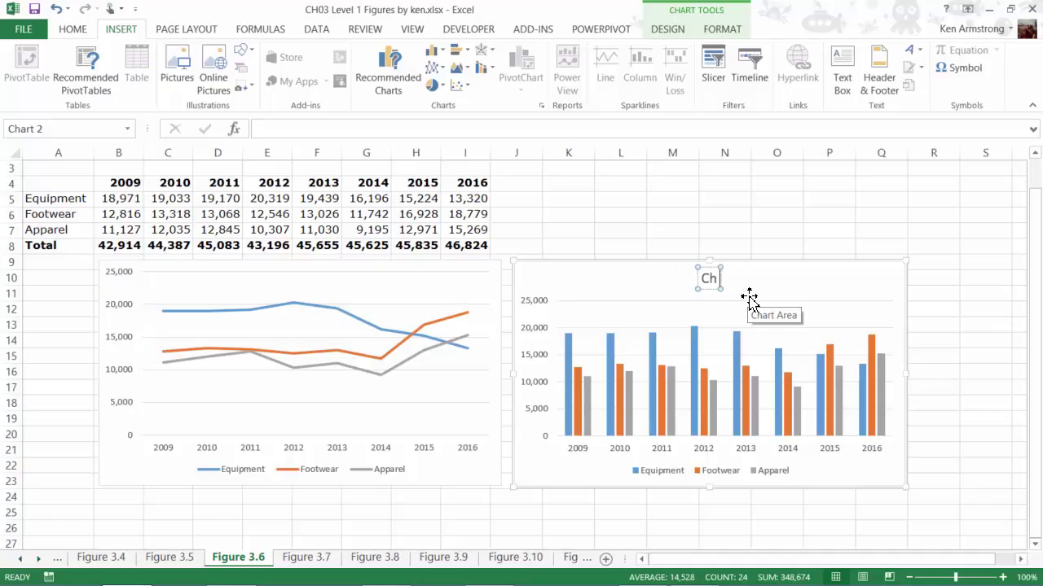
pyautogui.press('BackSpace')
pyautogui.press('BackSpace')
pyautogui.write('Ken')
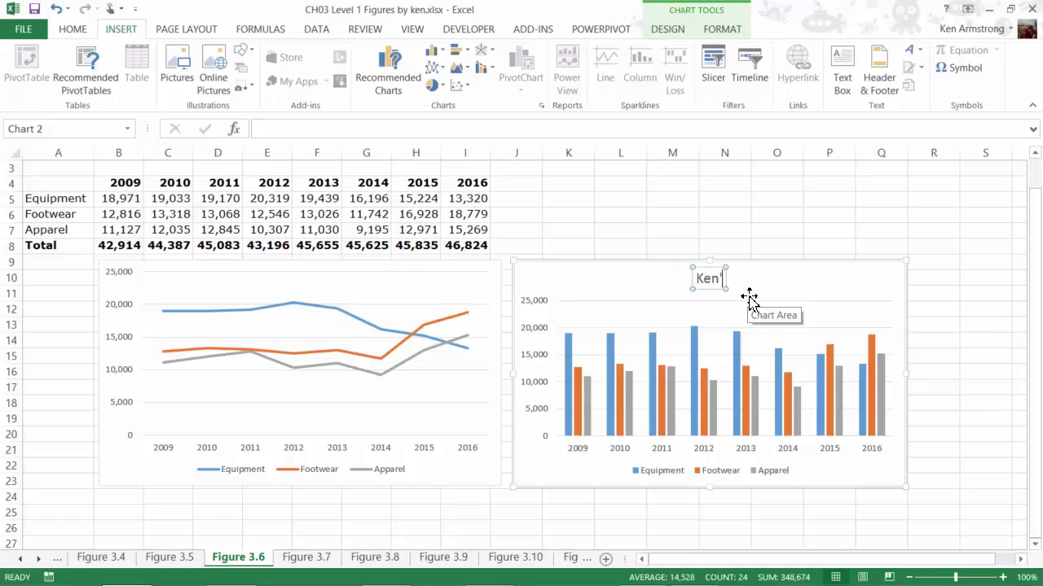
pyautogui.write("'s Awesome")
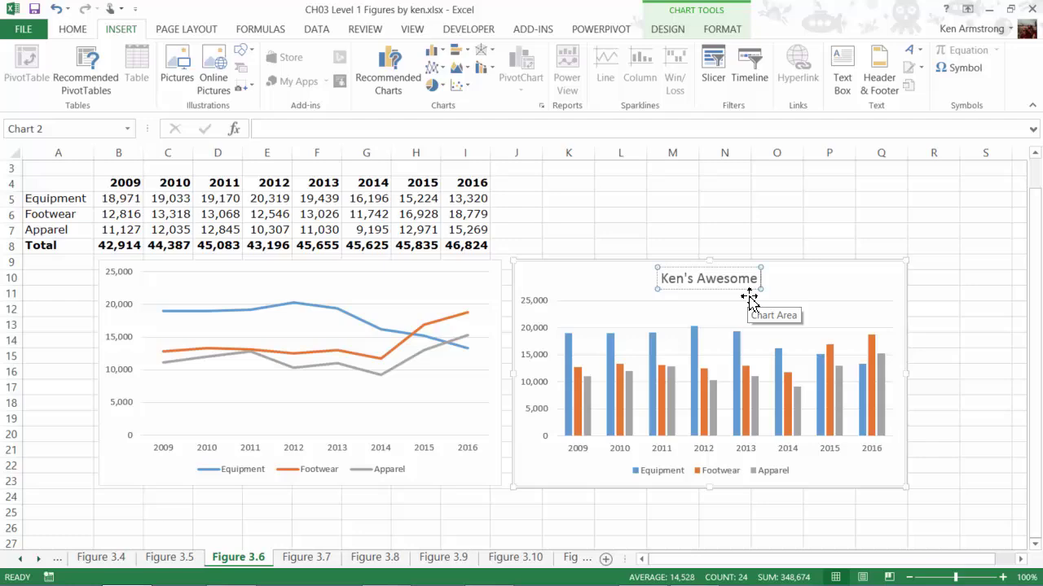
pyautogui.write(' Chart!')
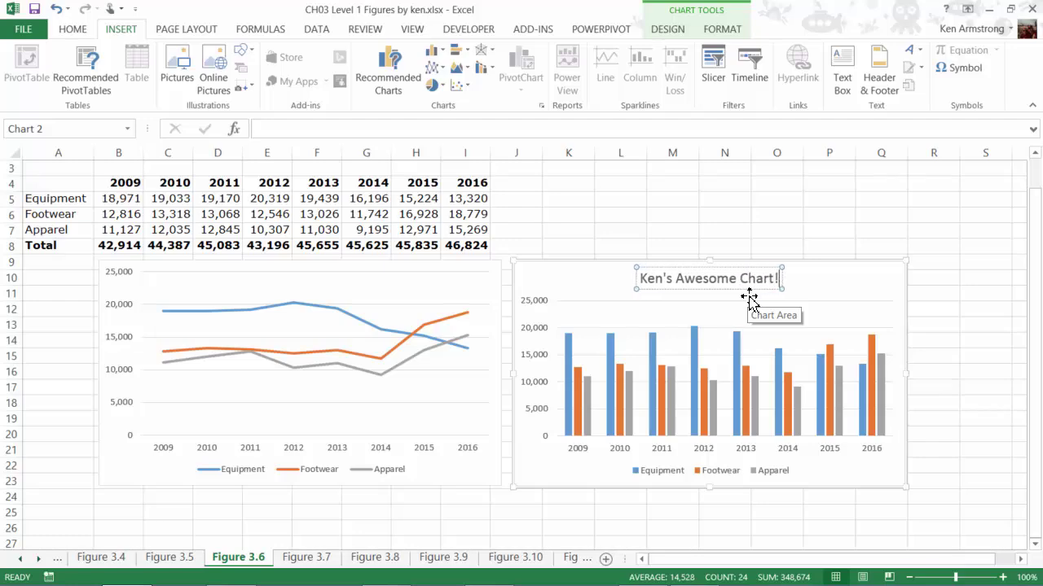
pyautogui.click(803, 316)
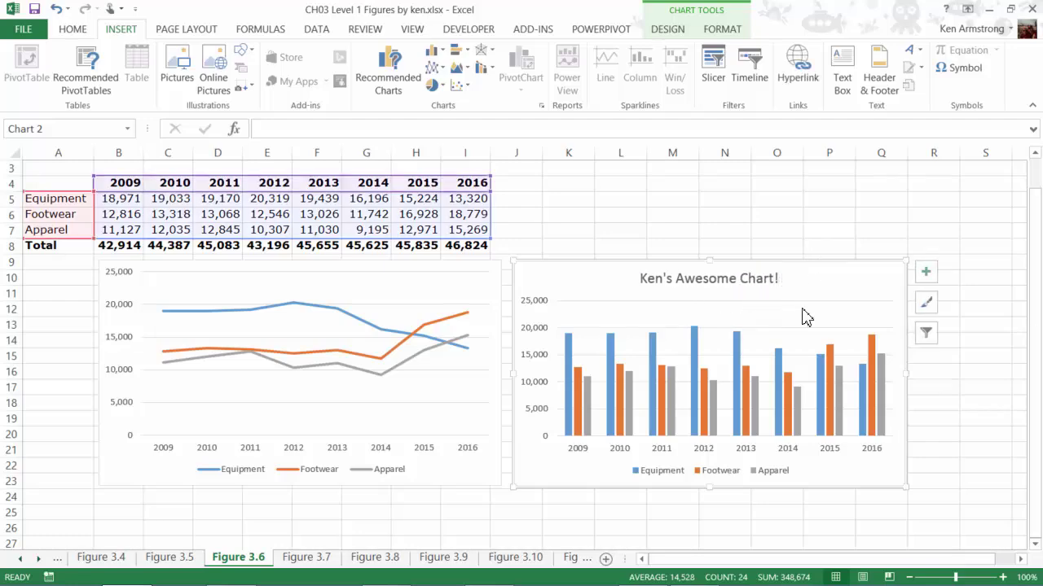
pyautogui.click(695, 352)
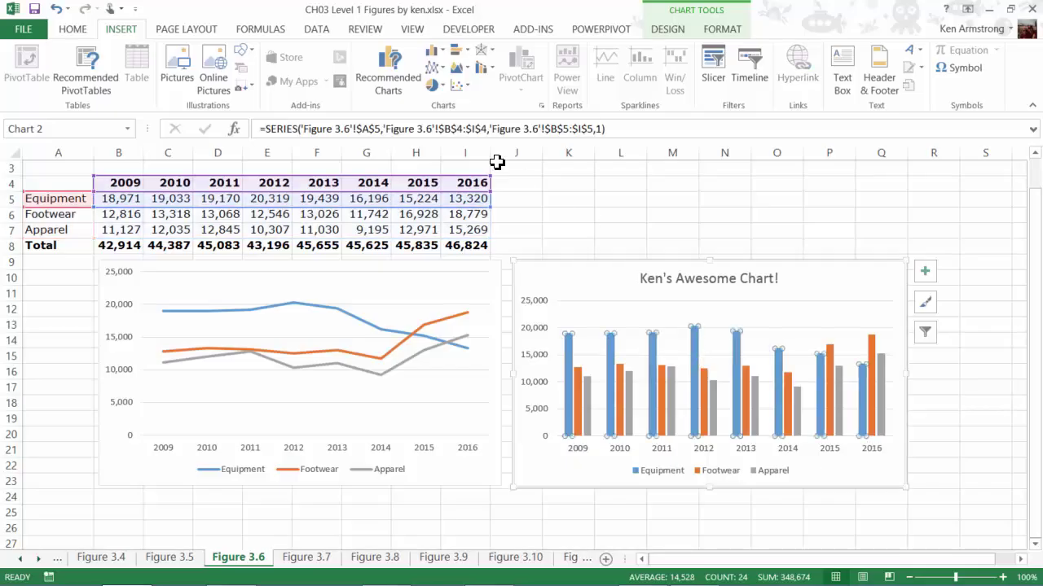
pyautogui.click(667, 33)
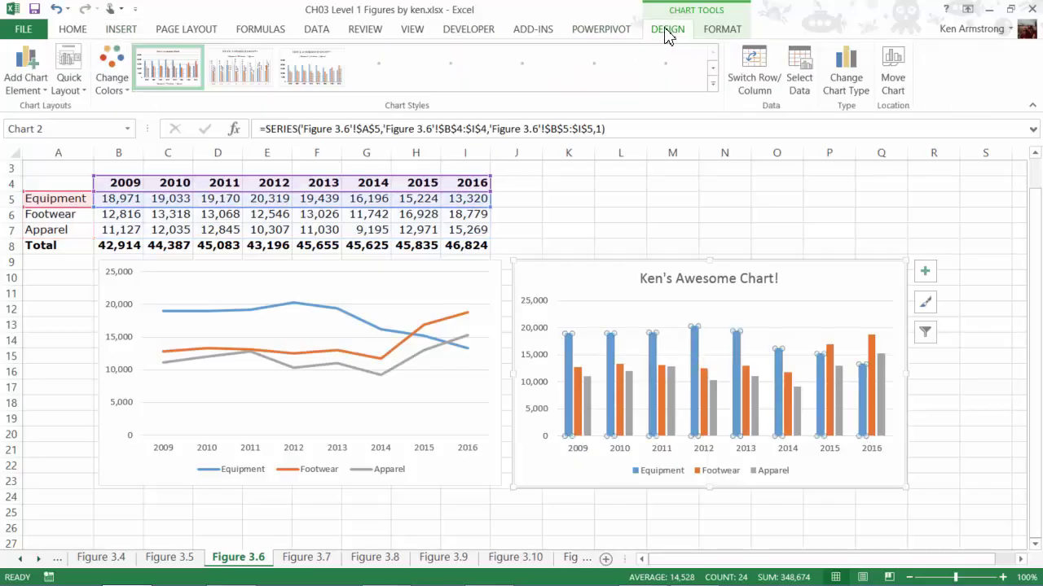
pyautogui.click(112, 72)
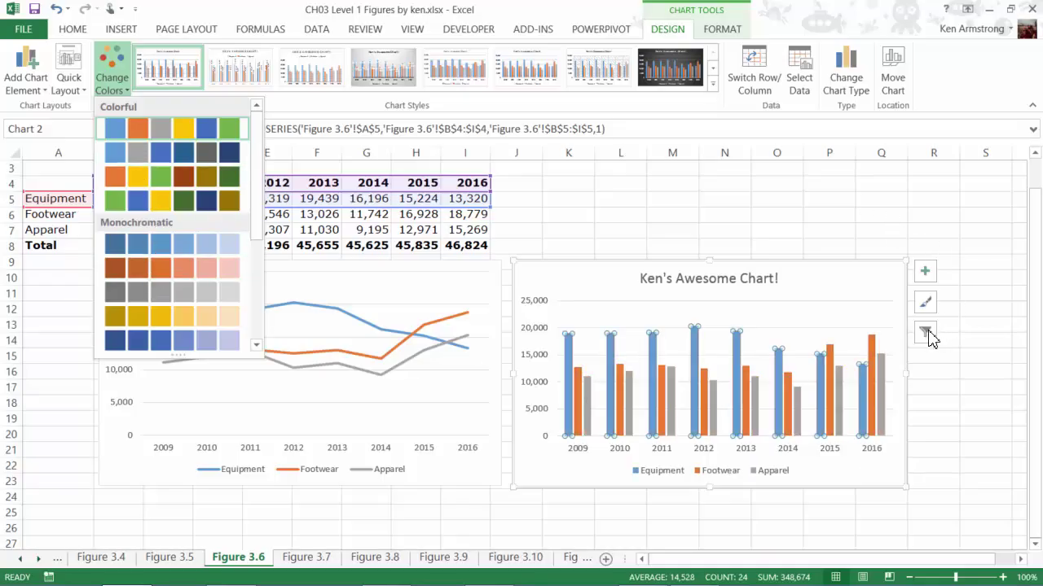
pyautogui.press('Escape')
pyautogui.click(924, 302)
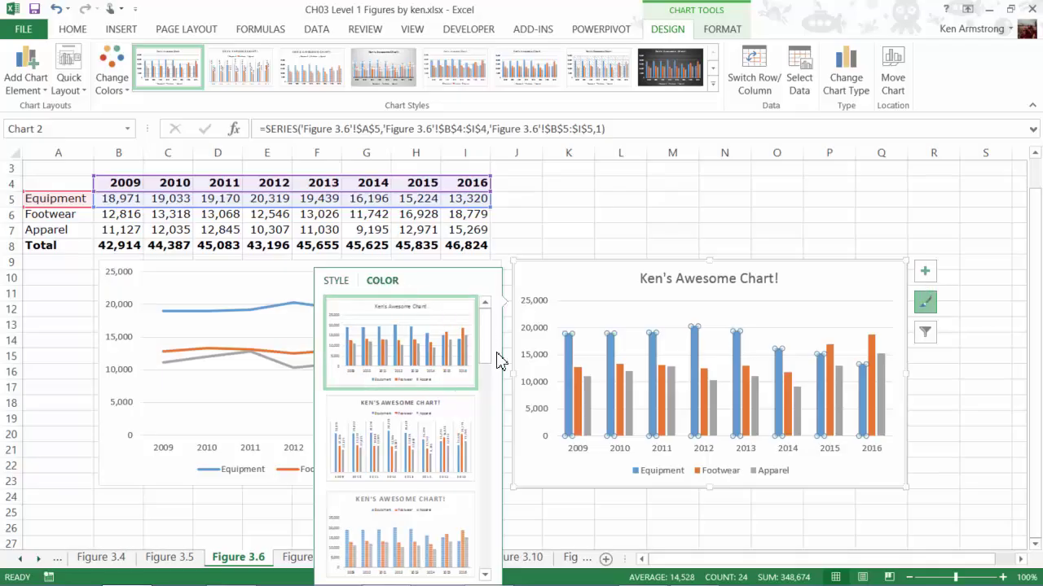
pyautogui.click(382, 280)
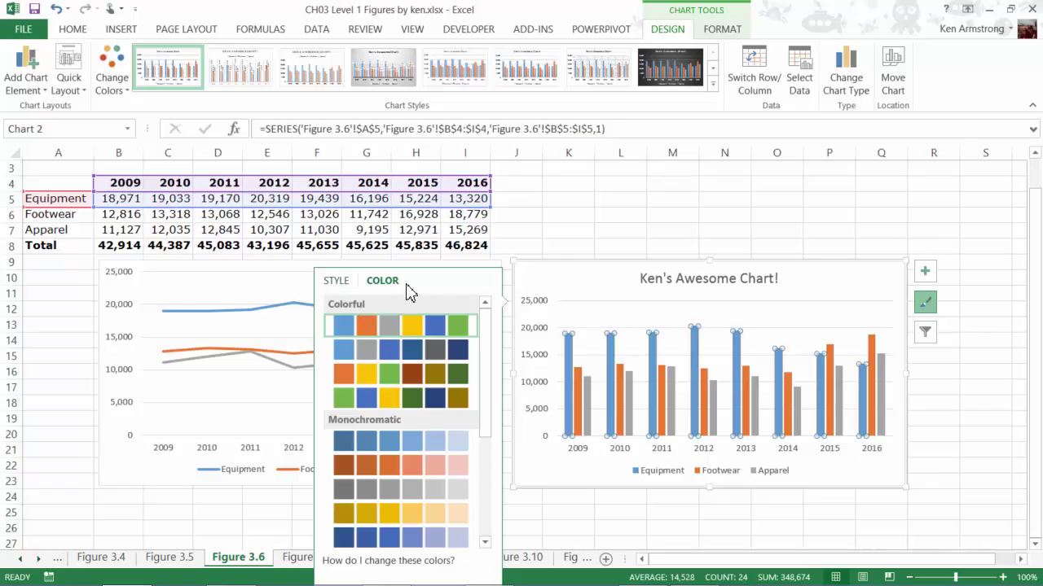
pyautogui.click(627, 202)
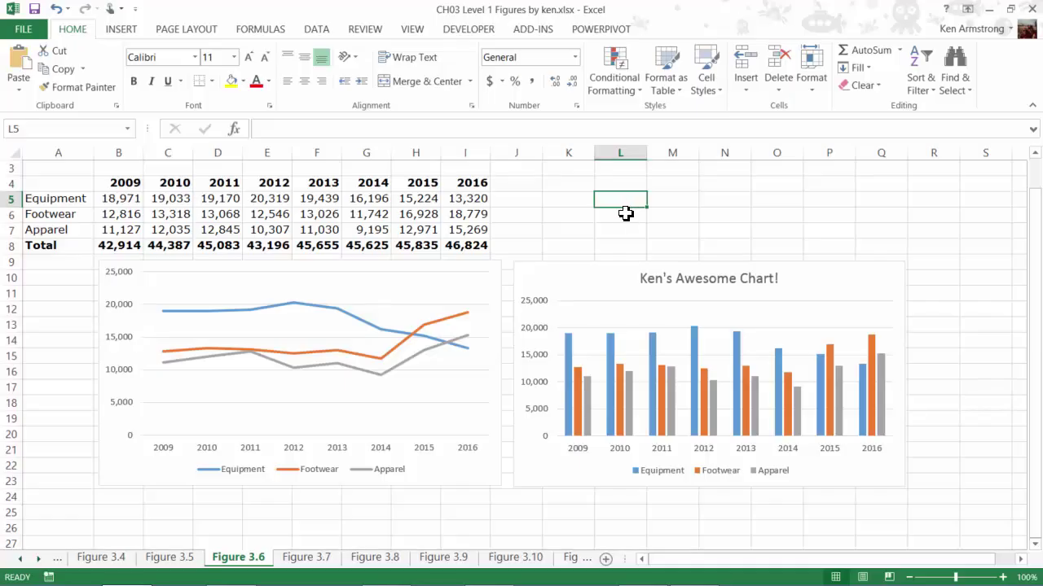
pyautogui.click(491, 285)
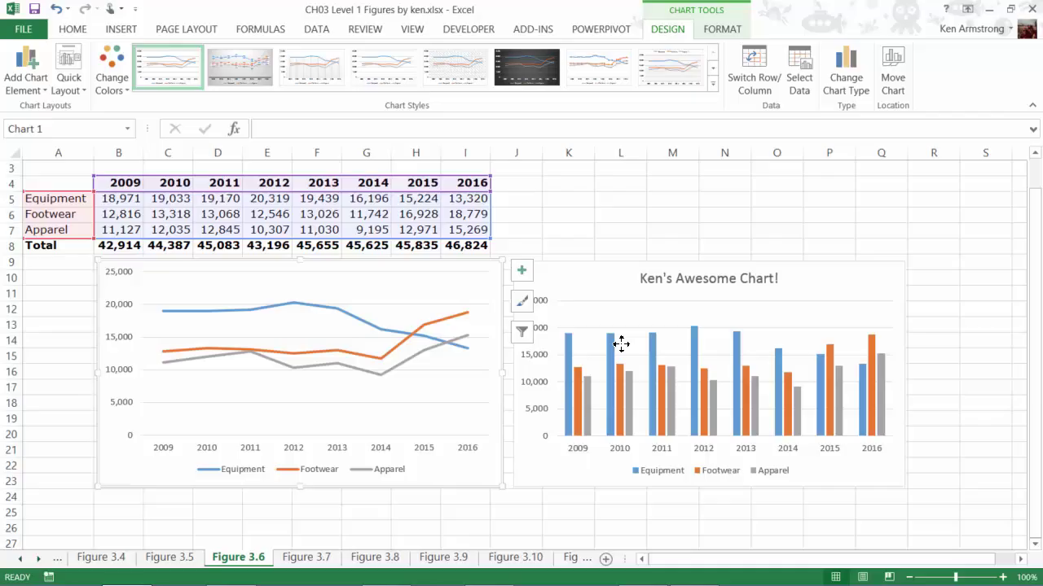
pyautogui.click(522, 333)
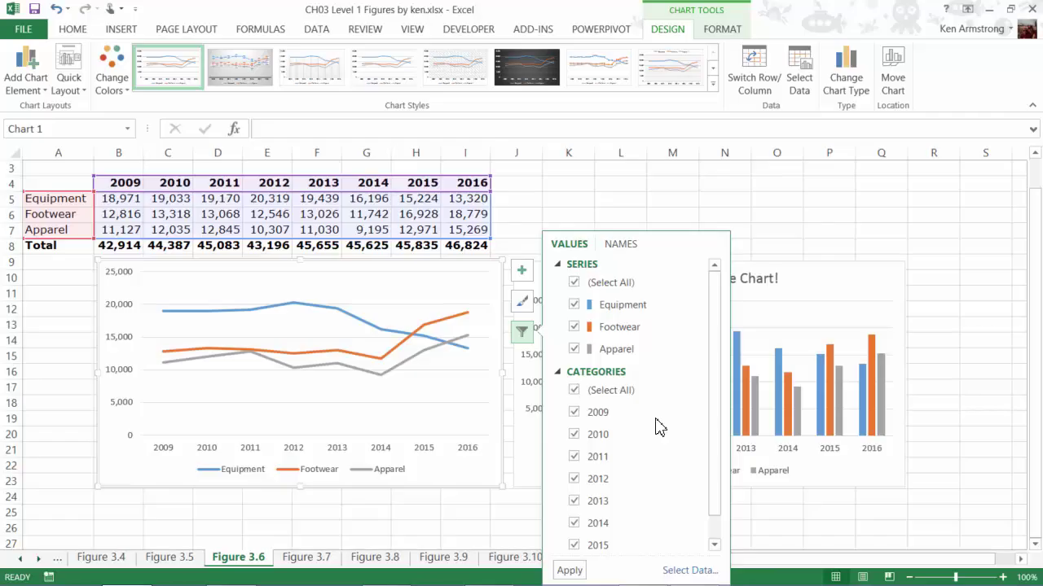
pyautogui.click(574, 282)
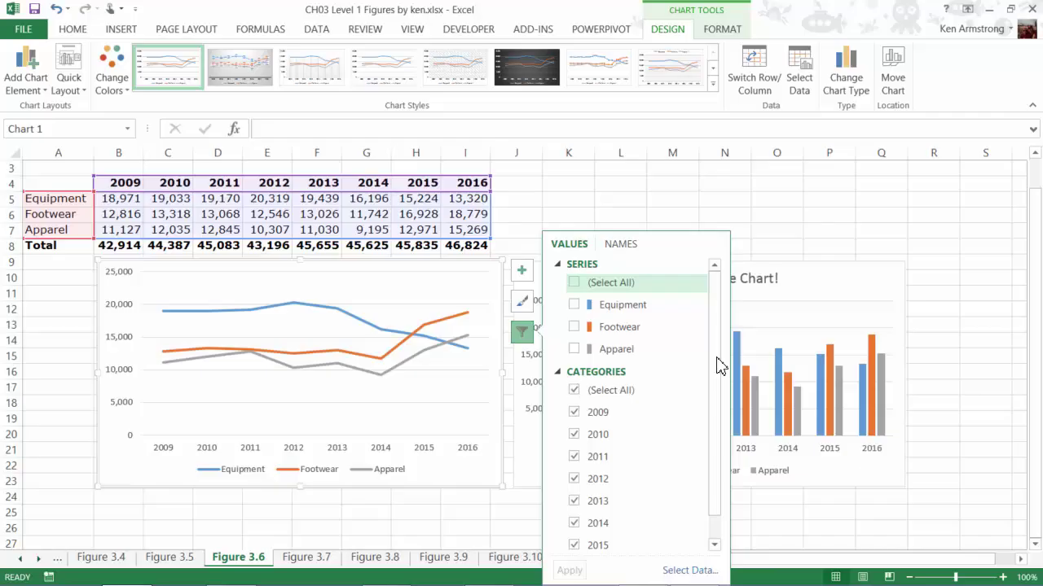
pyautogui.click(575, 305)
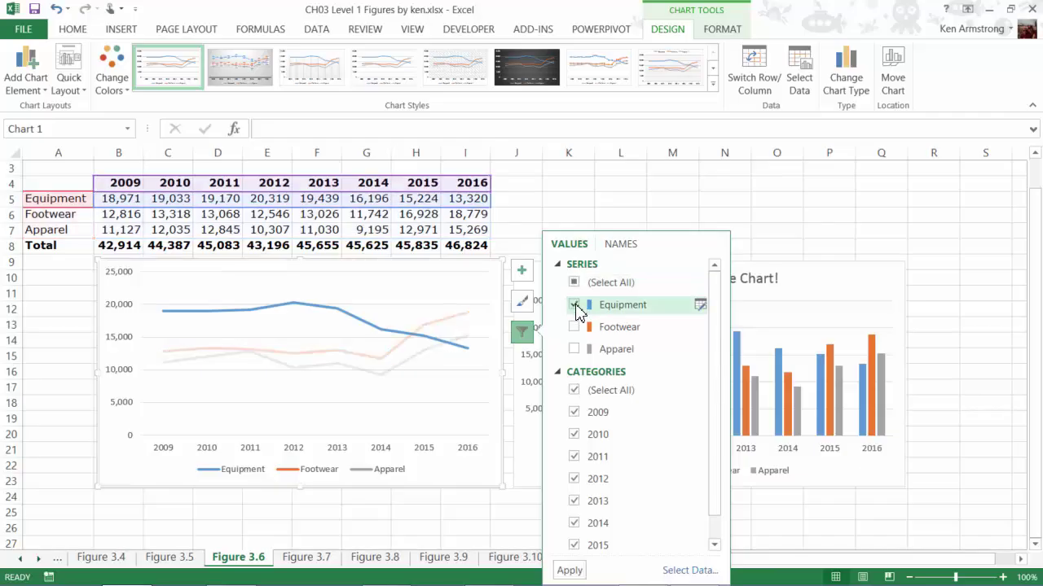
pyautogui.click(569, 572)
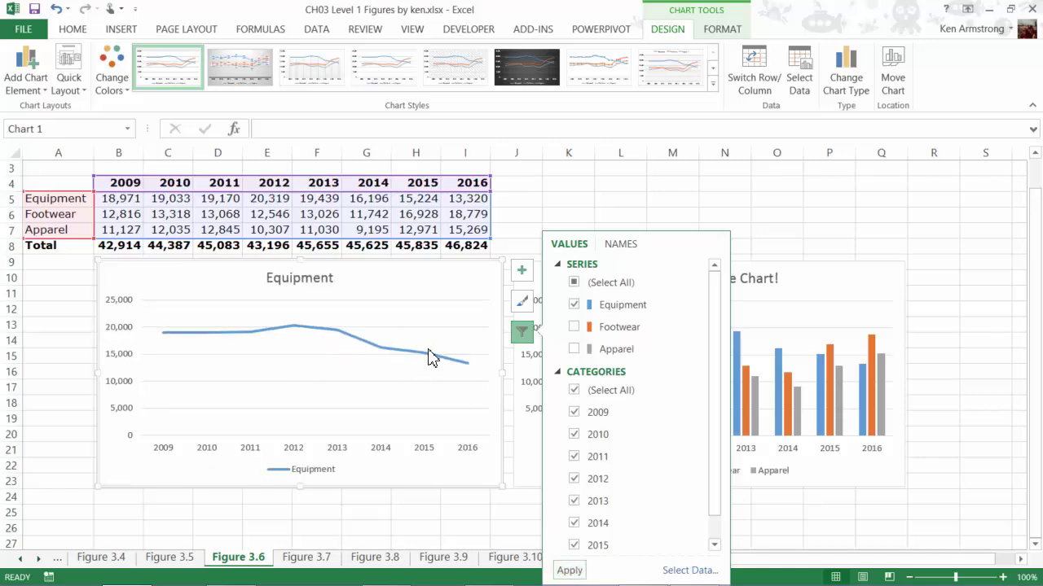
pyautogui.click(575, 413)
pyautogui.click(575, 435)
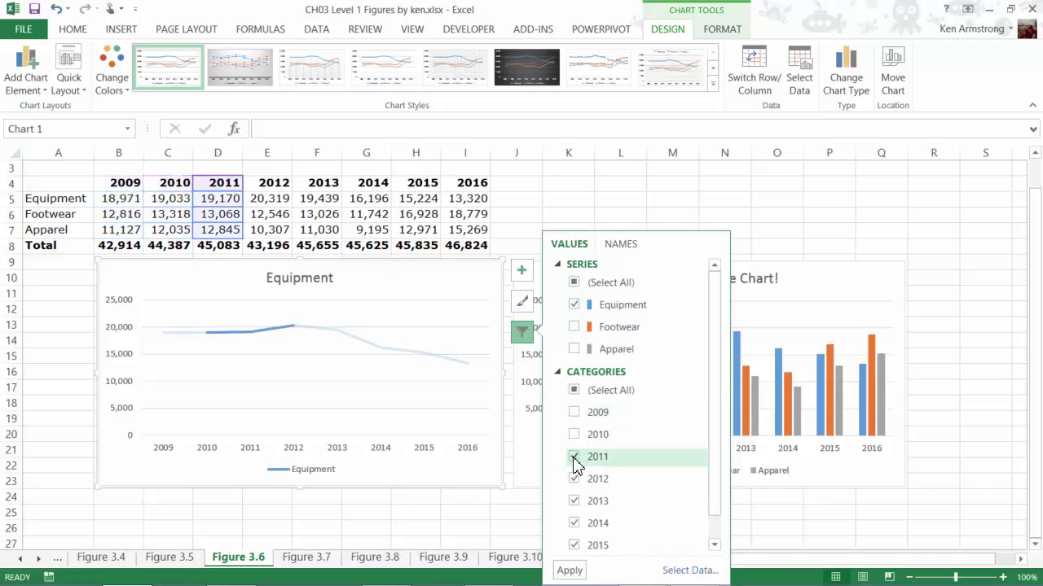
pyautogui.click(575, 457)
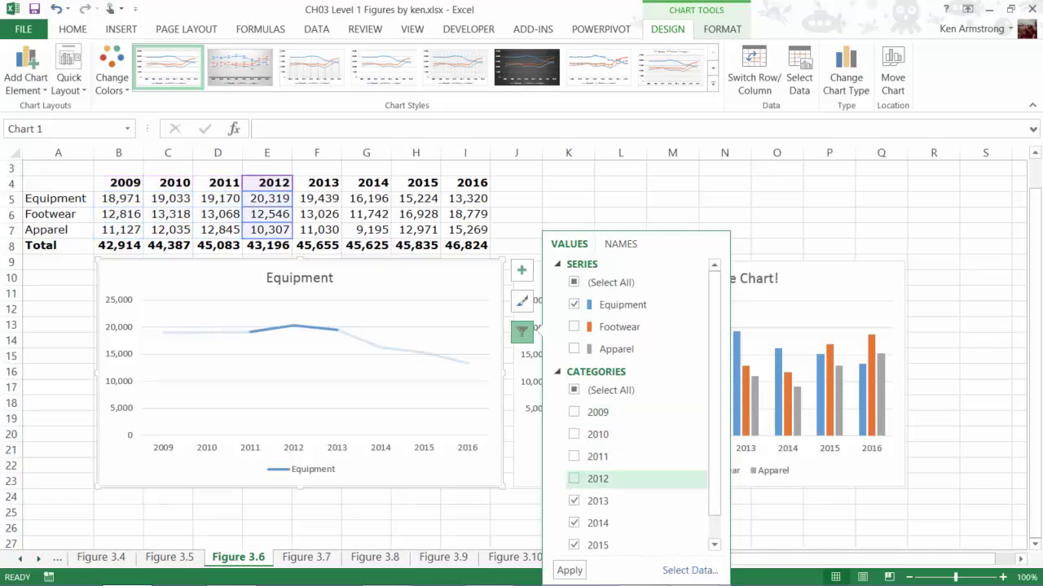
pyautogui.click(575, 481)
pyautogui.click(568, 570)
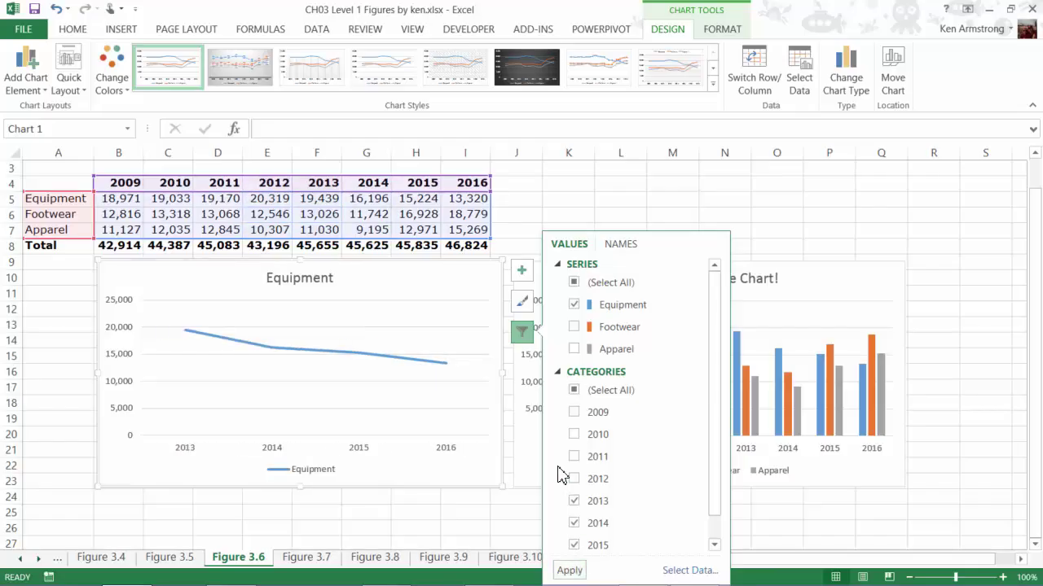
pyautogui.click(577, 392)
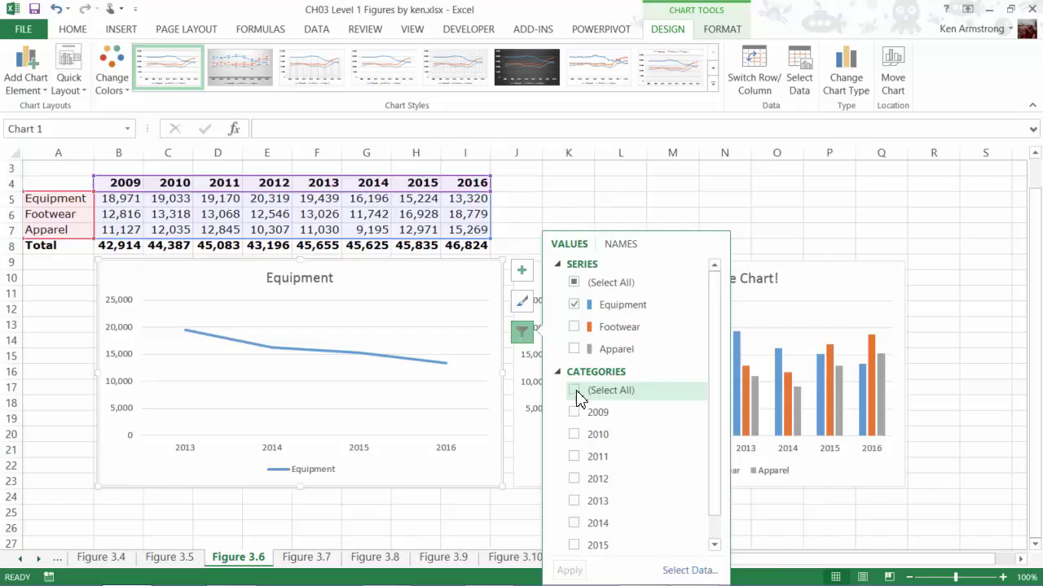
pyautogui.click(578, 392)
pyautogui.click(575, 283)
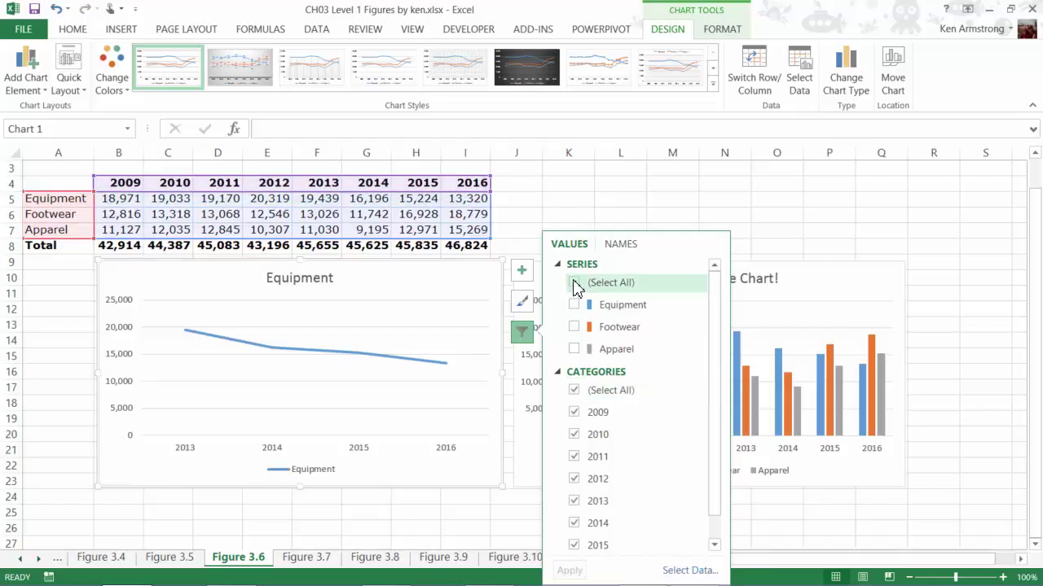
pyautogui.click(569, 570)
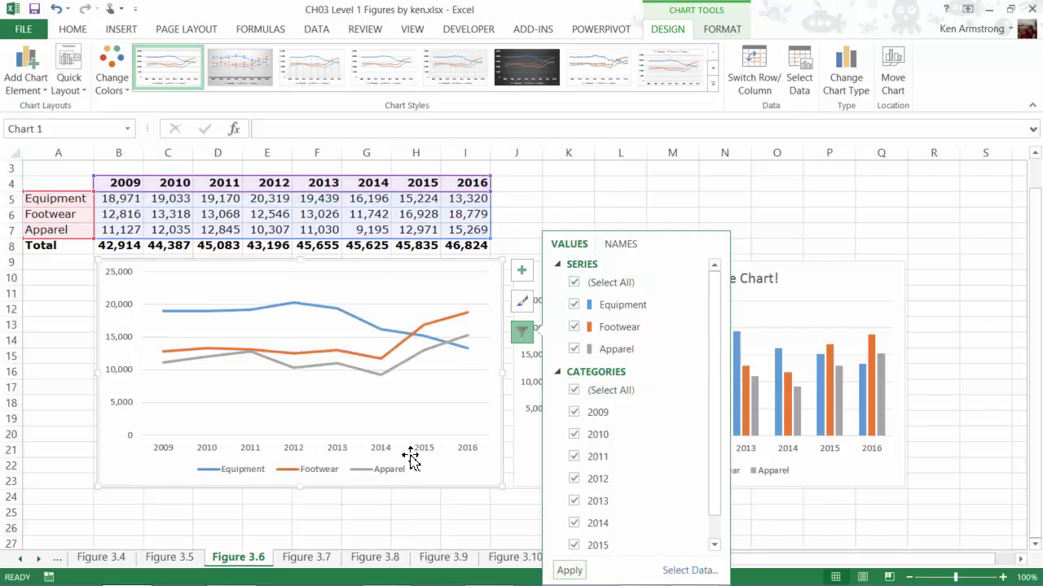
pyautogui.click(639, 198)
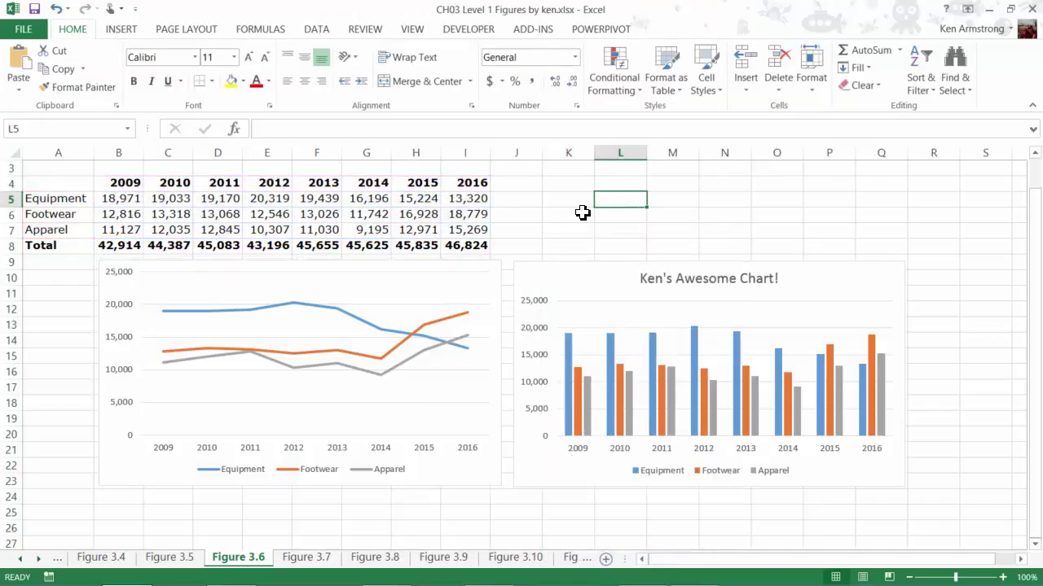
# On sheet Figure 3.7, change heading D4 from 2012 to 'fido'
pyautogui.click(318, 558)
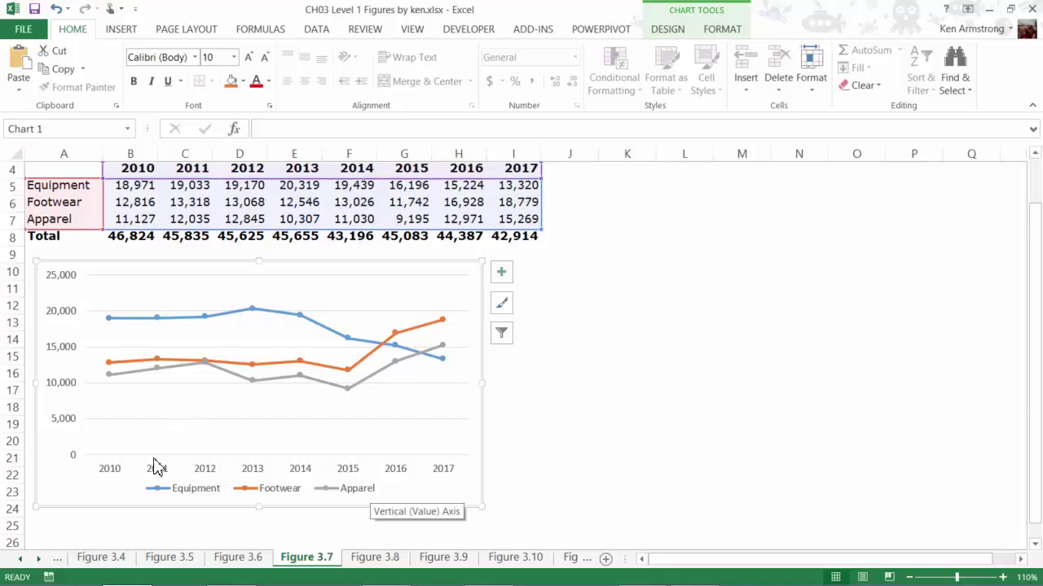
pyautogui.click(259, 475)
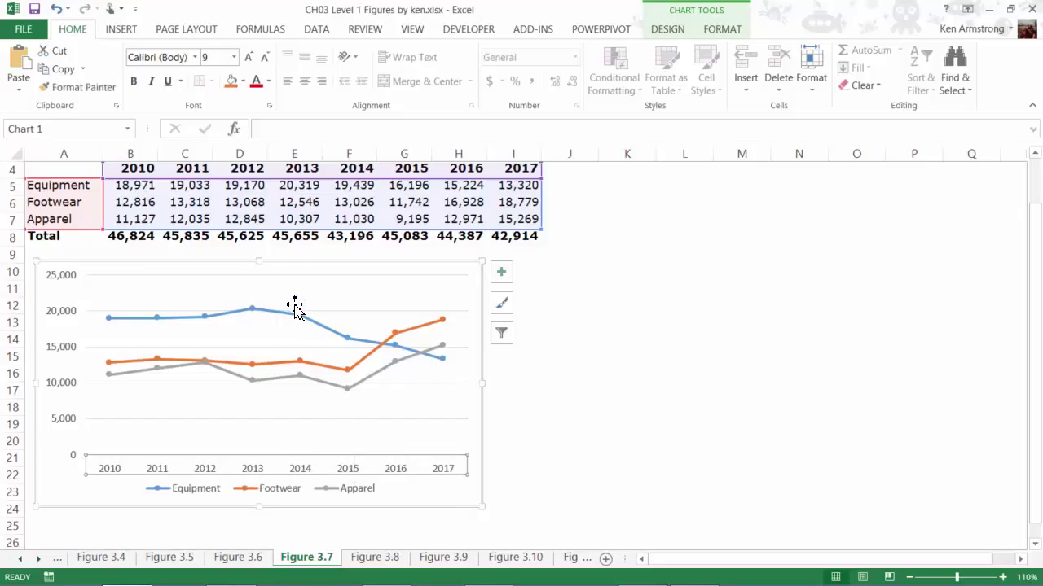
pyautogui.click(250, 171)
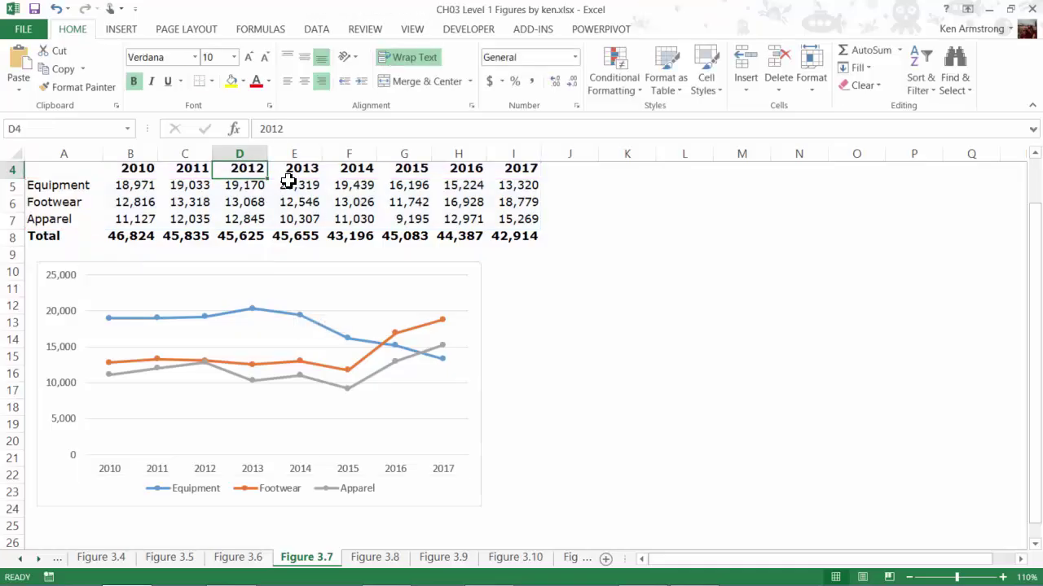
pyautogui.write('fido')
pyautogui.press('Return')
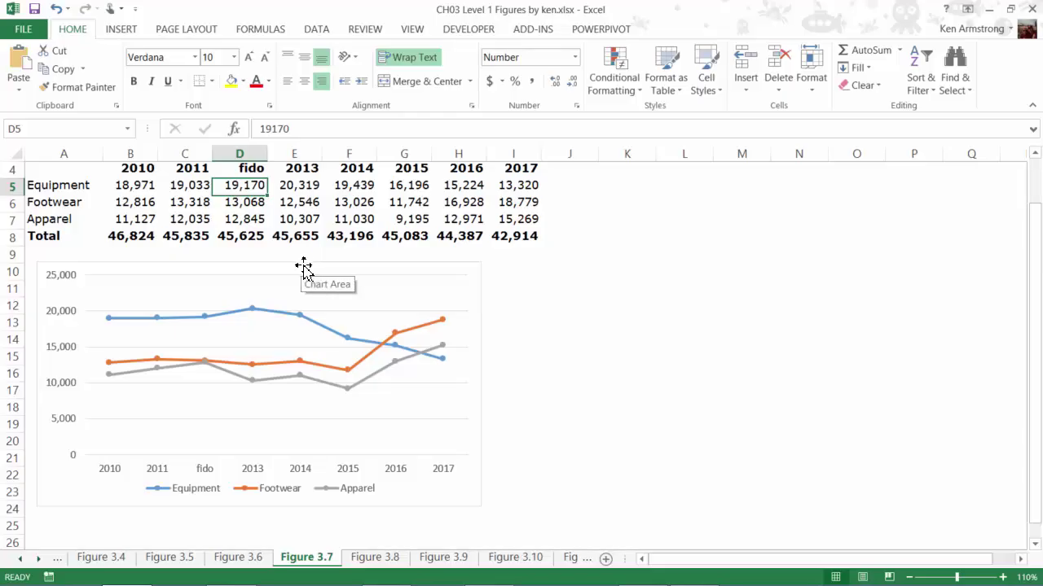
pyautogui.hotkey('ctrl', 'z')
pyautogui.click(143, 169)
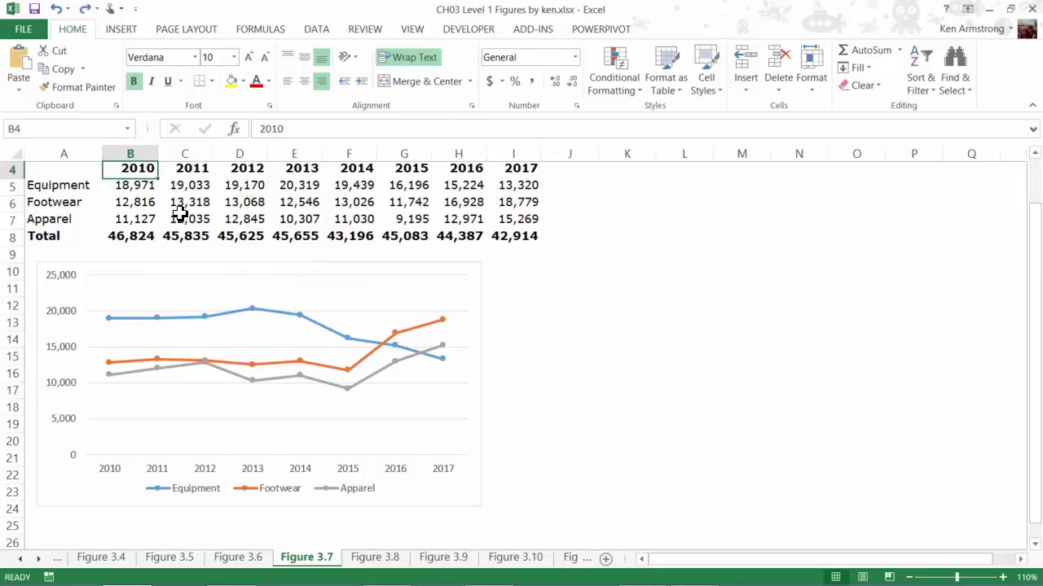
pyautogui.write('2017')
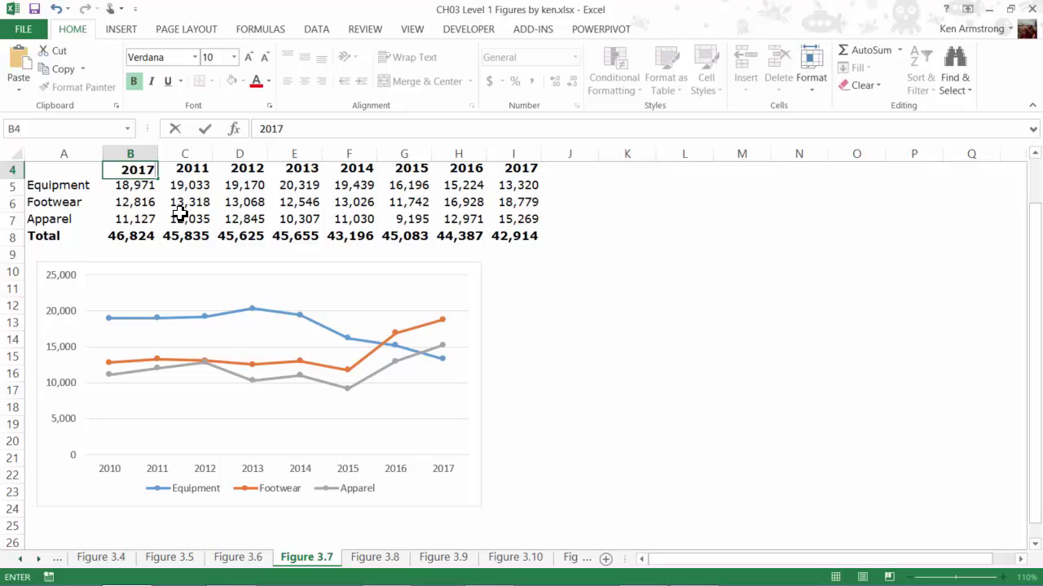
pyautogui.press('Tab')
pyautogui.write('2016')
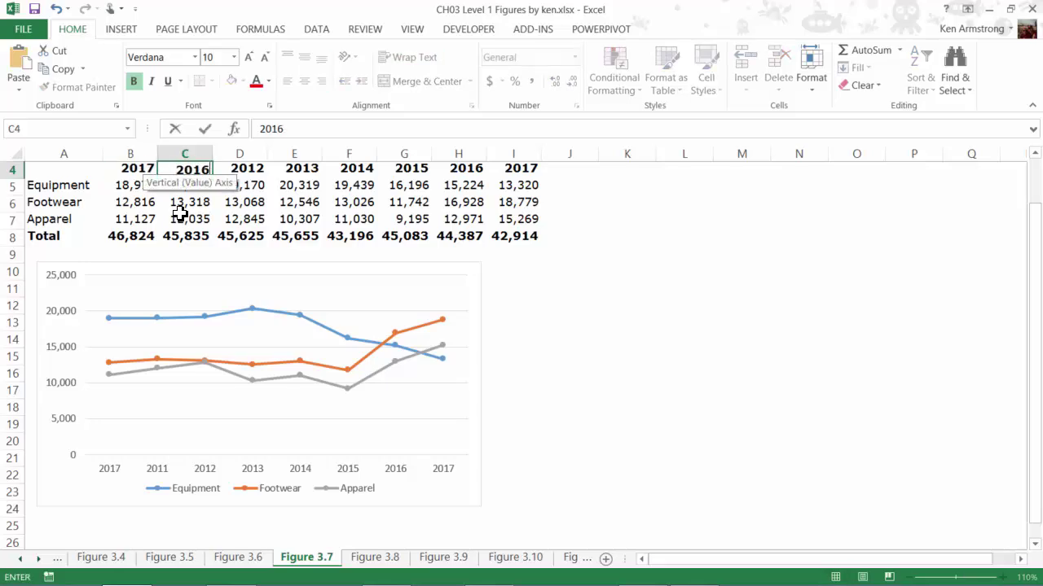
pyautogui.hotkey('shift', 'Tab')
pyautogui.hotkey('shift', 'Right')
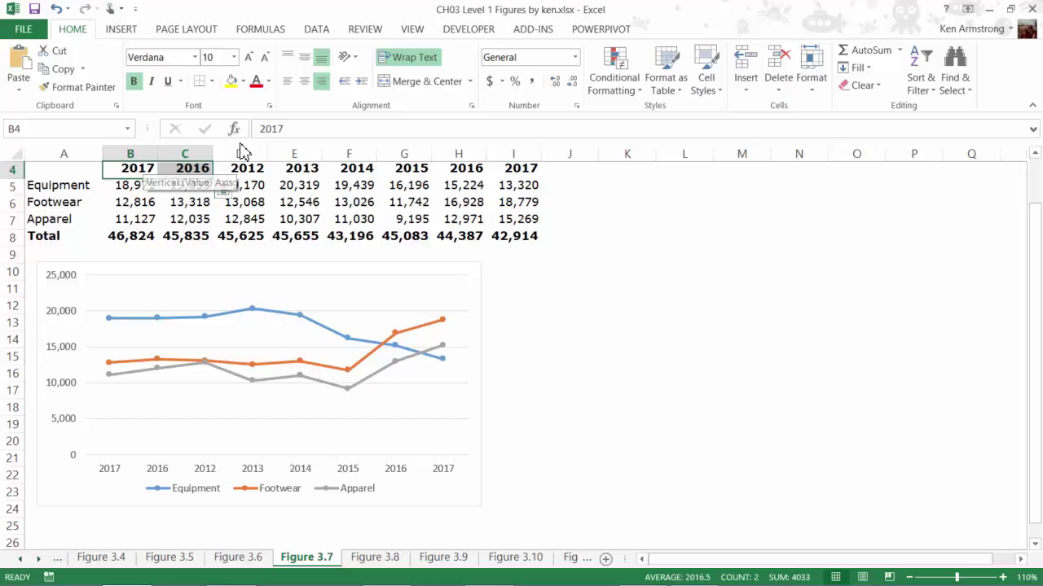
pyautogui.moveTo(213, 176); pyautogui.dragTo(521, 186)
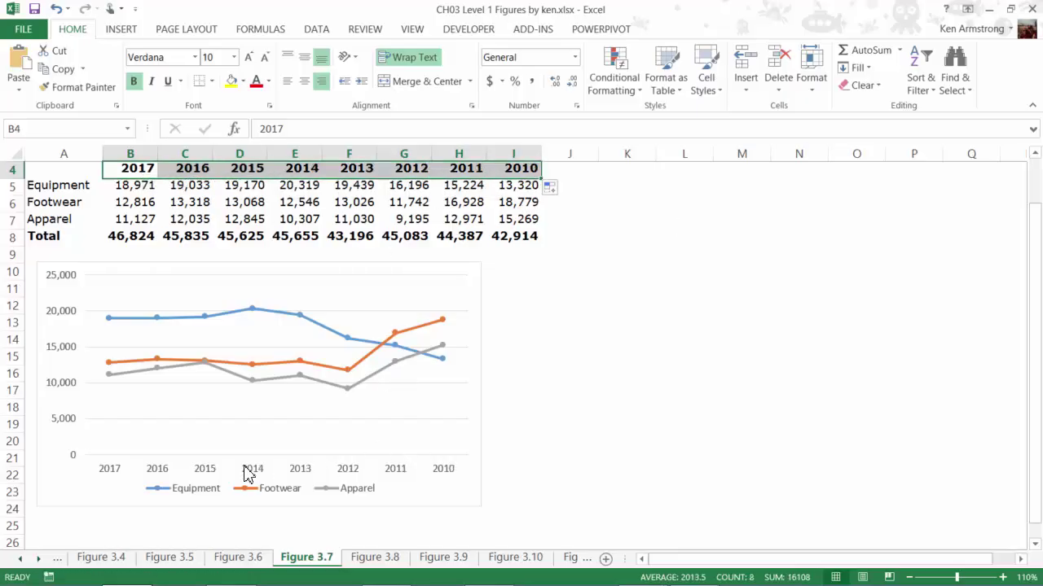
pyautogui.click(410, 503)
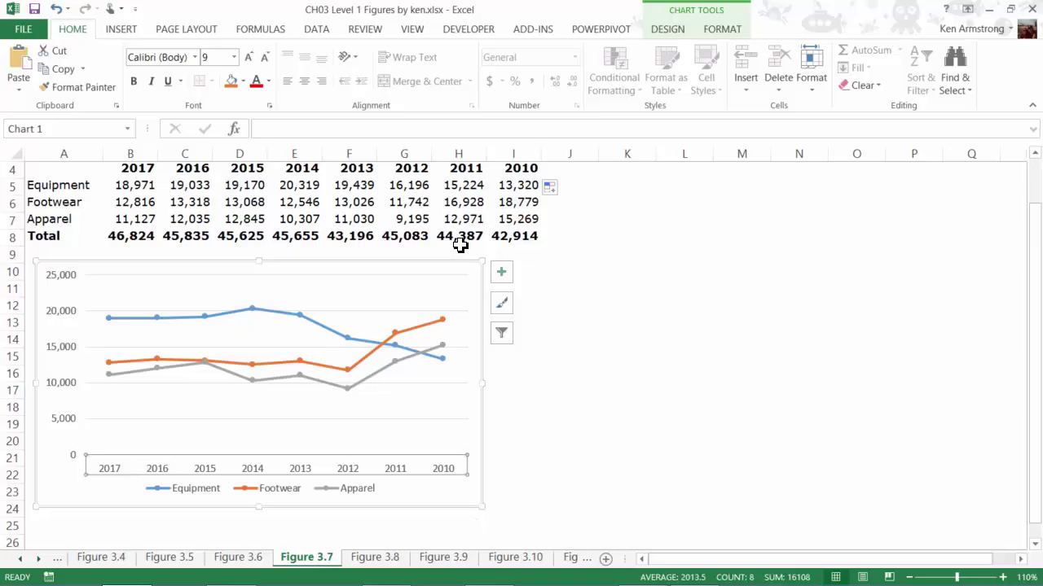
pyautogui.click(358, 170)
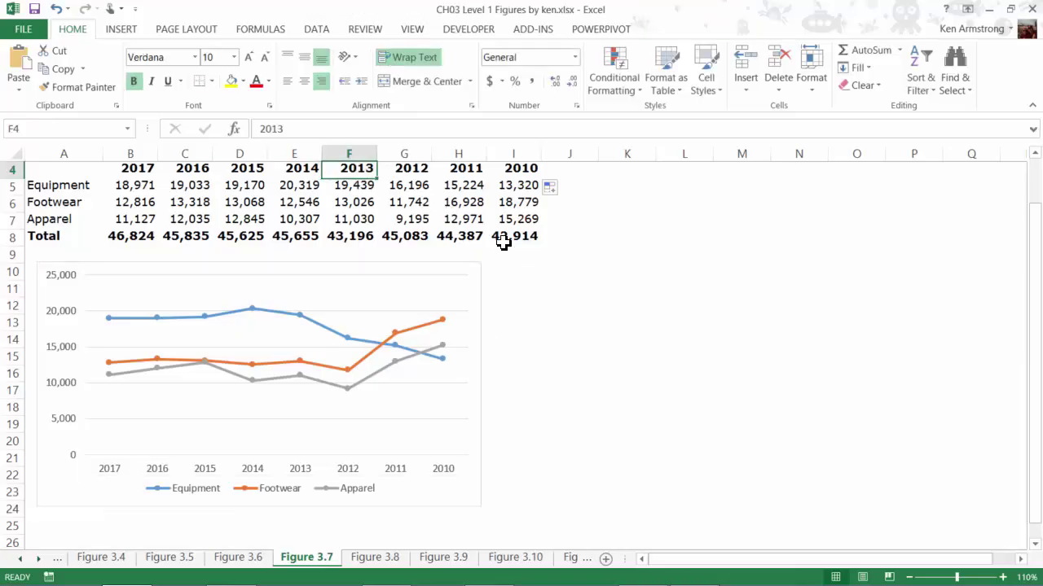
pyautogui.write('blah')
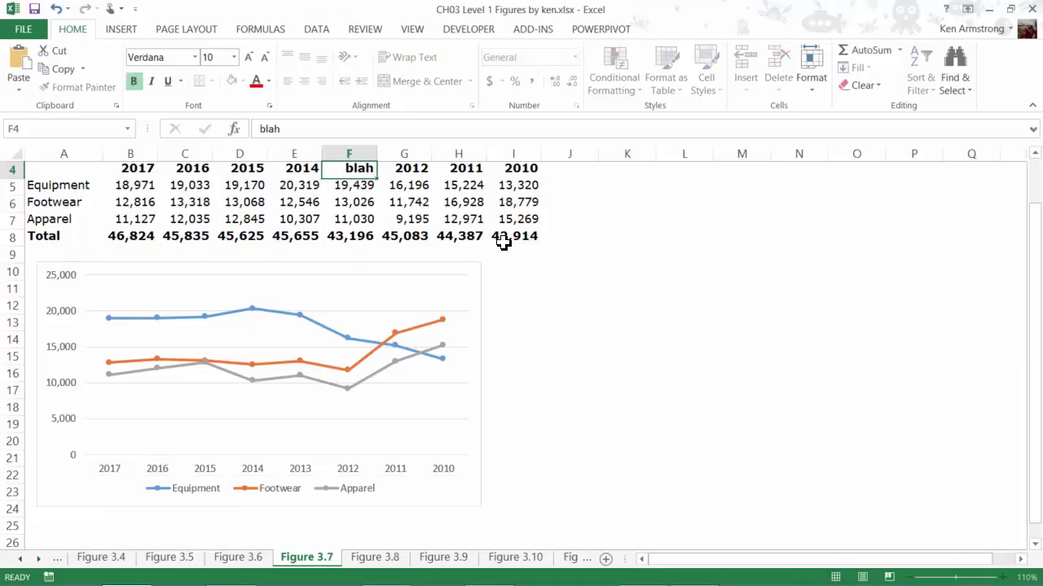
pyautogui.press('Return')
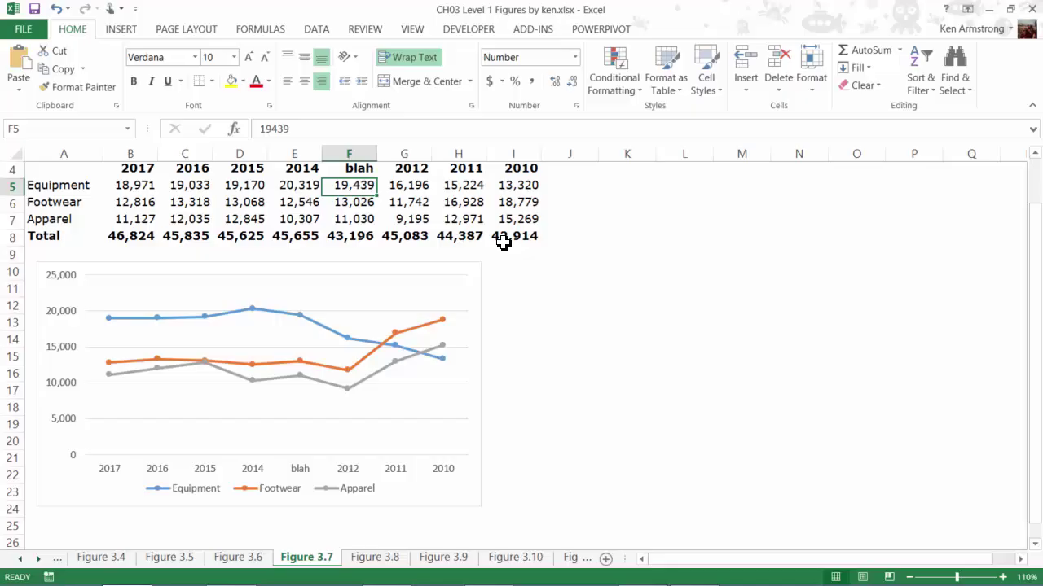
pyautogui.hotkey('ctrl', 'z')
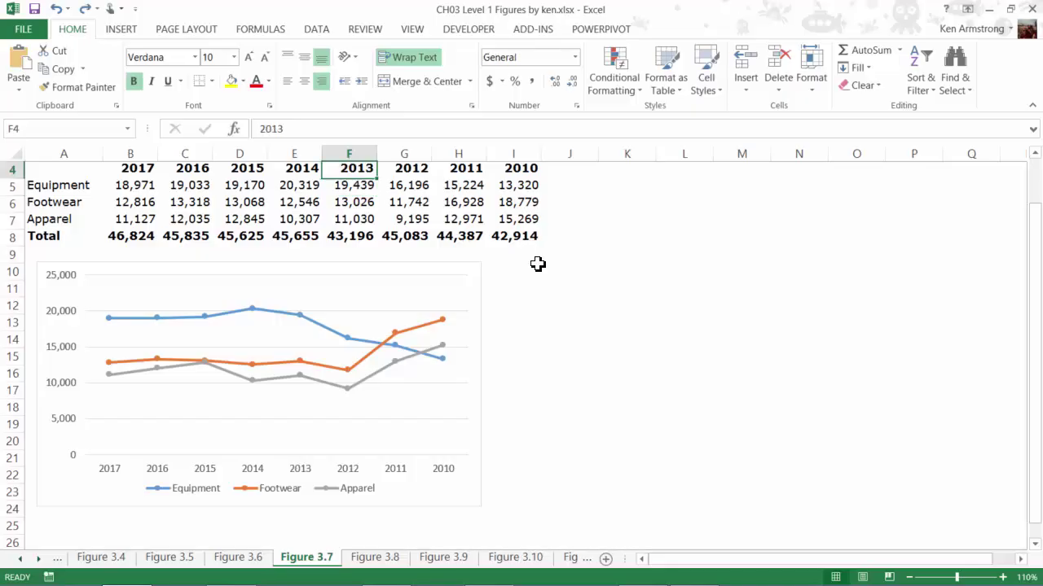
# Insert a scatter chart with straight lines and markers from A4:I7
pyautogui.moveTo(77, 169); pyautogui.dragTo(528, 223)
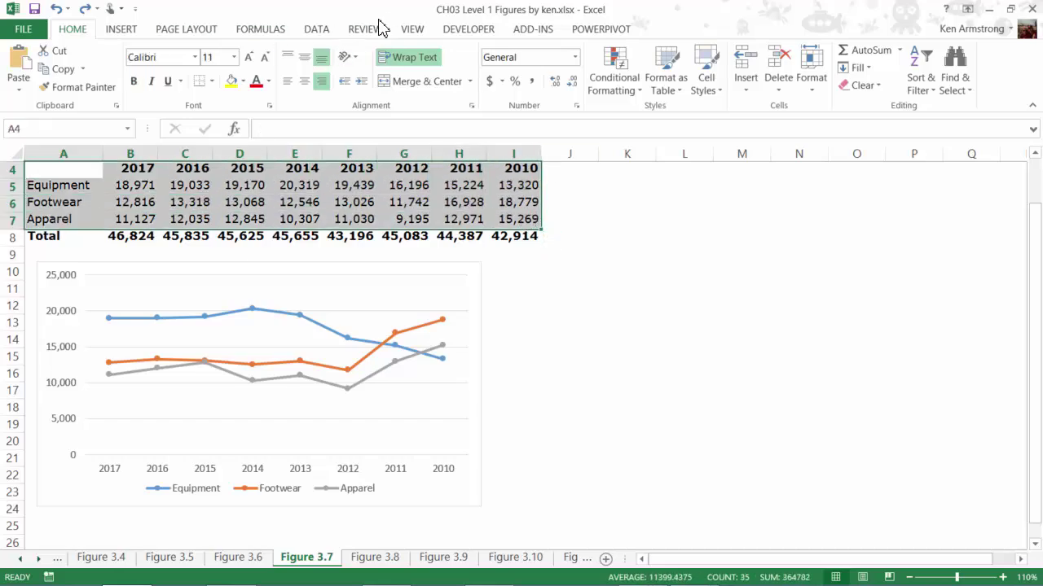
pyautogui.click(118, 31)
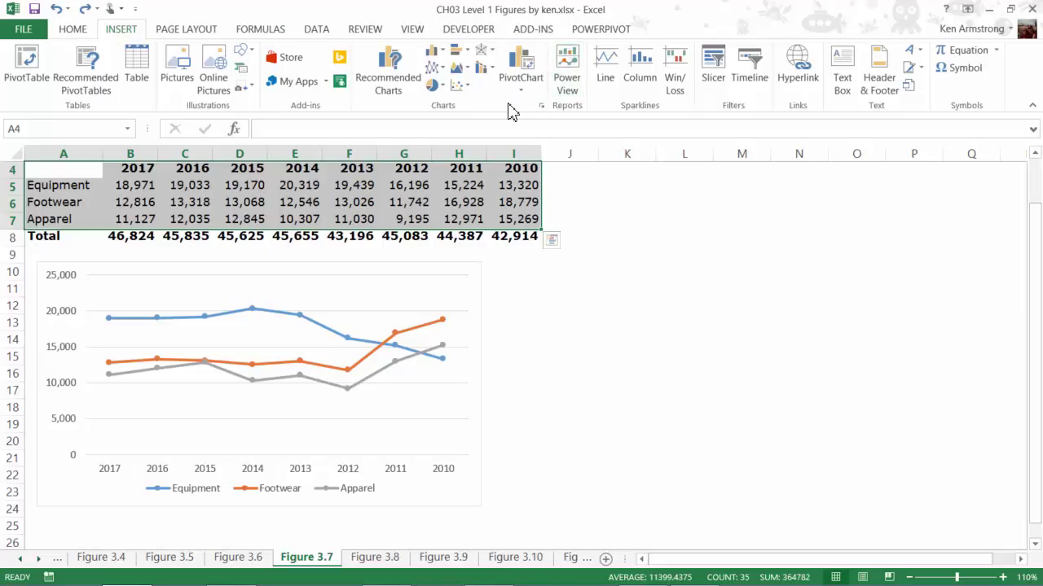
pyautogui.click(462, 86)
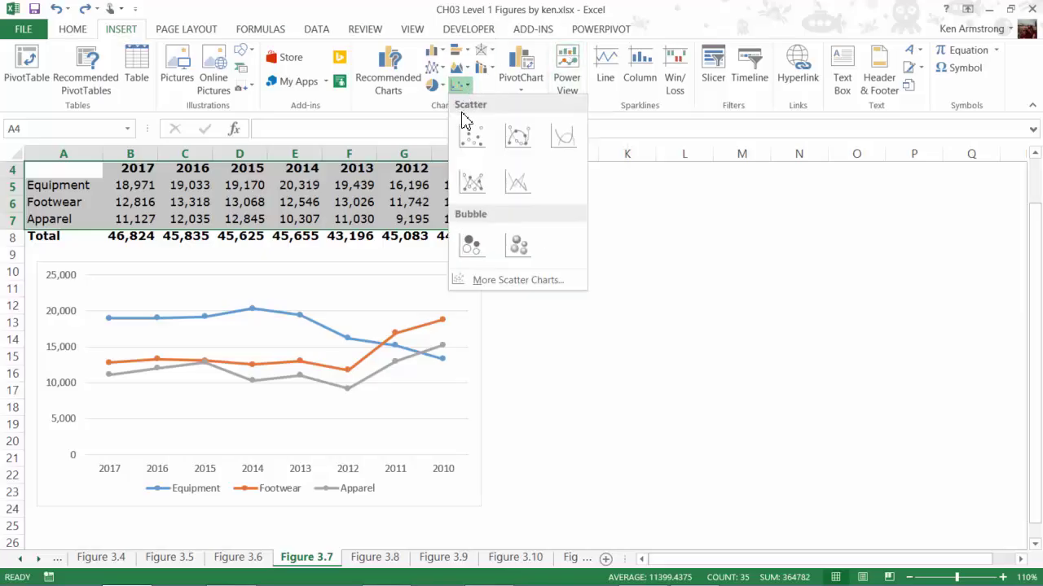
pyautogui.click(478, 193)
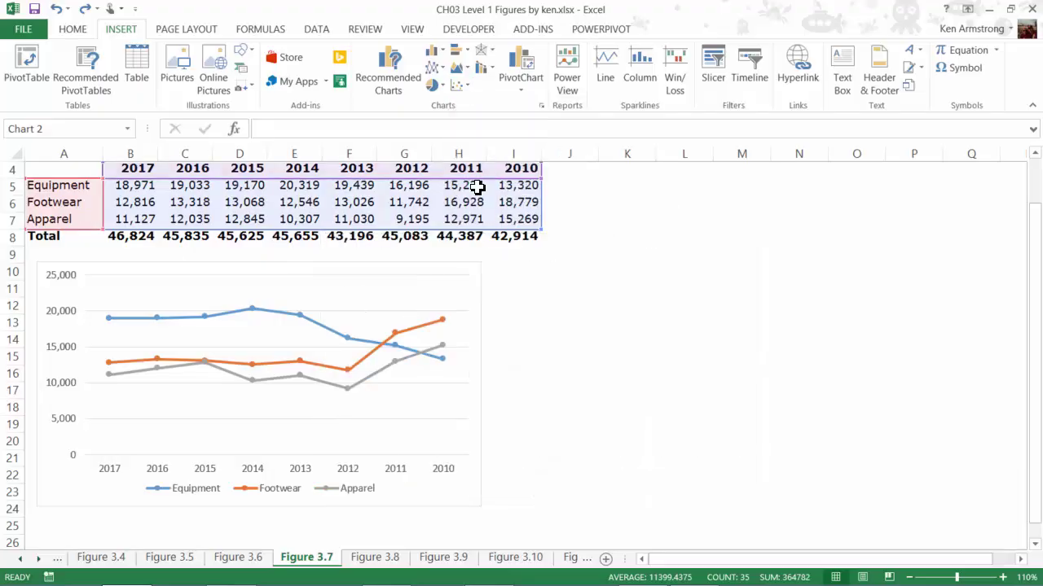
# Move the scatter chart beside the line chart and compare their Equipment series
pyautogui.moveTo(584, 240); pyautogui.dragTo(746, 269)
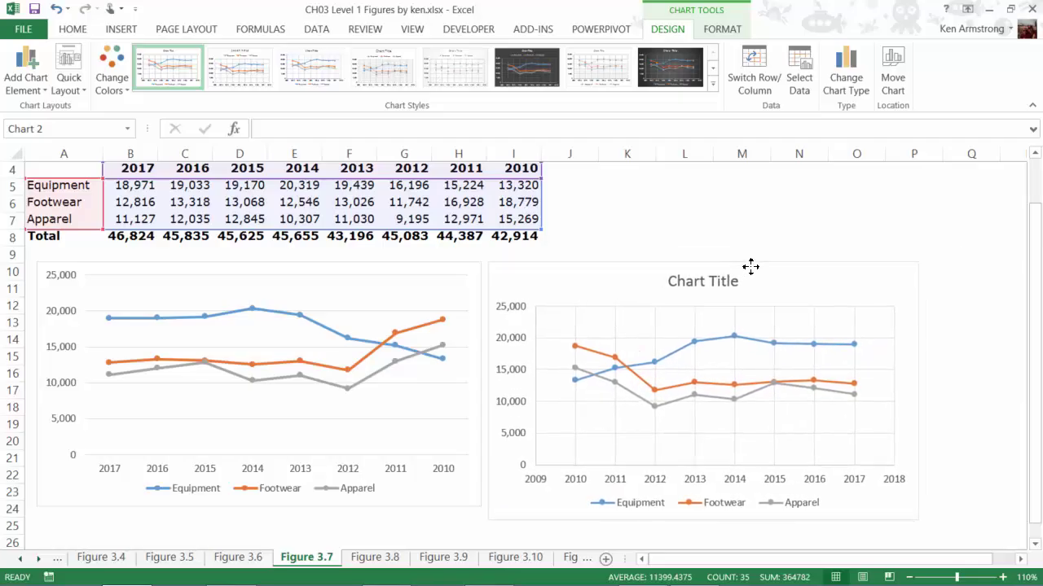
pyautogui.moveTo(746, 269); pyautogui.dragTo(749, 267)
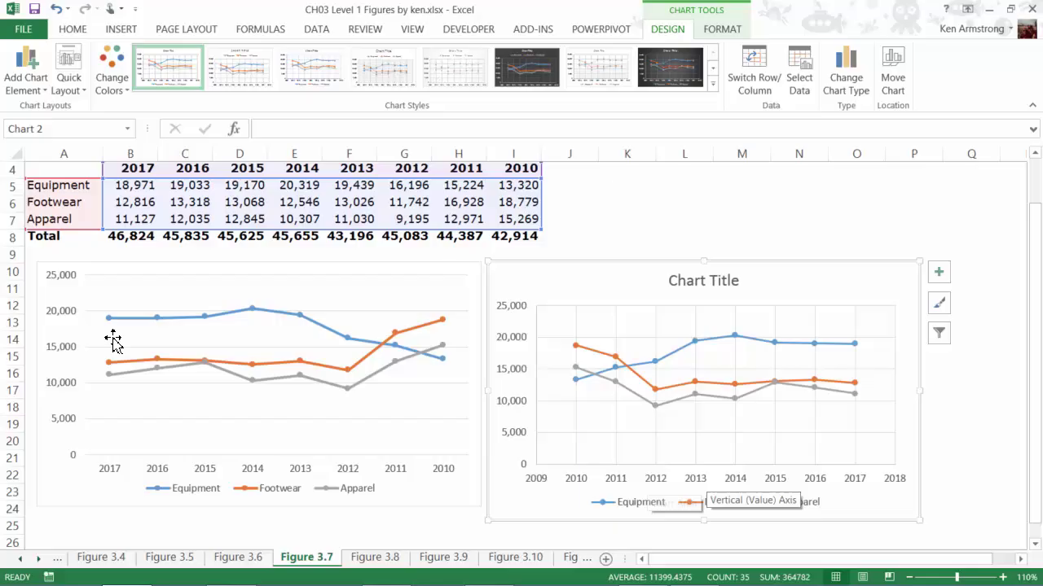
pyautogui.click(300, 318)
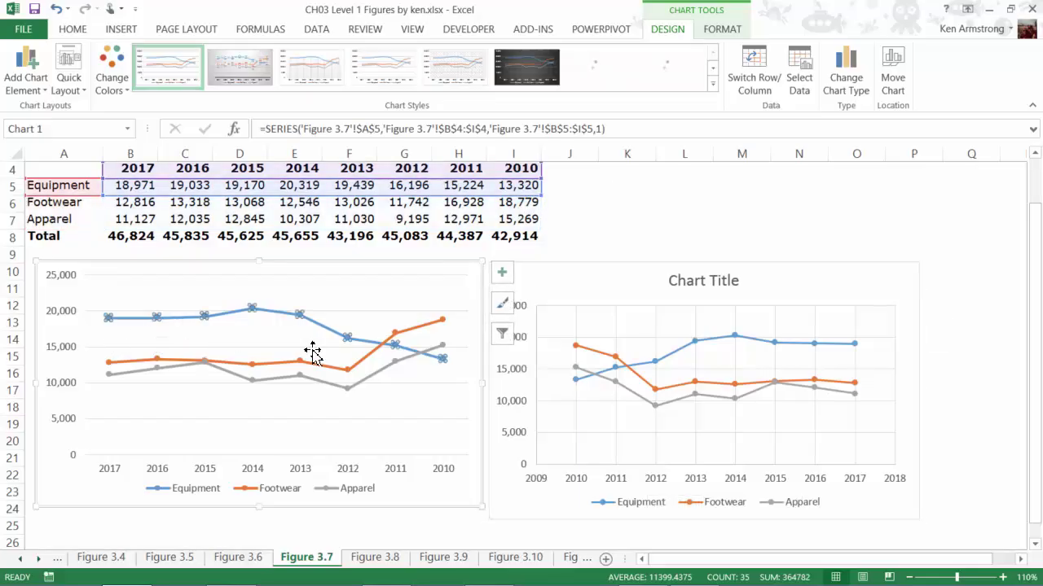
pyautogui.click(684, 350)
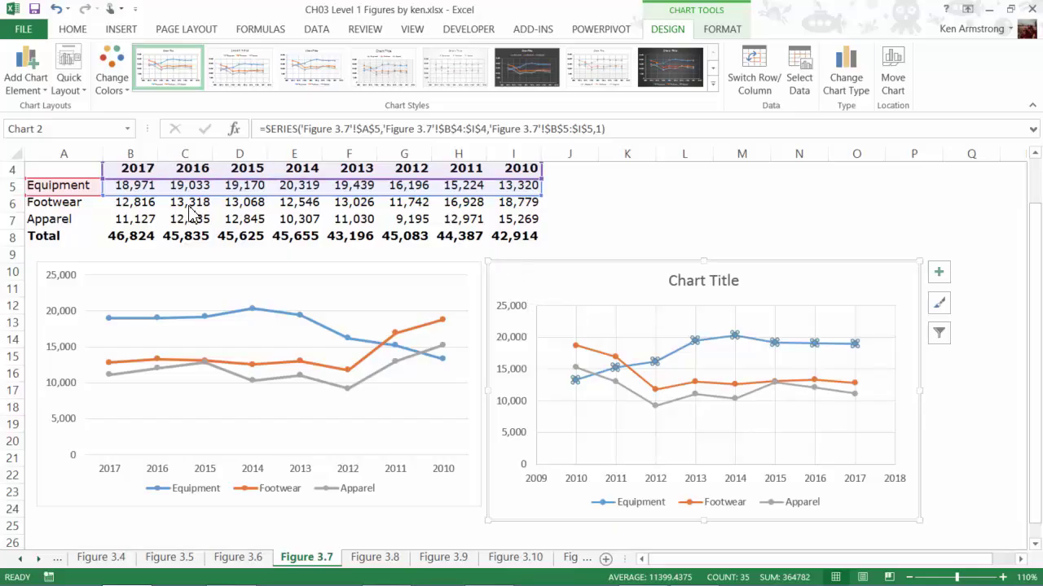
# Enter 2010 and 2011 in B4:C4 and fill the year series through I4
pyautogui.click(133, 168)
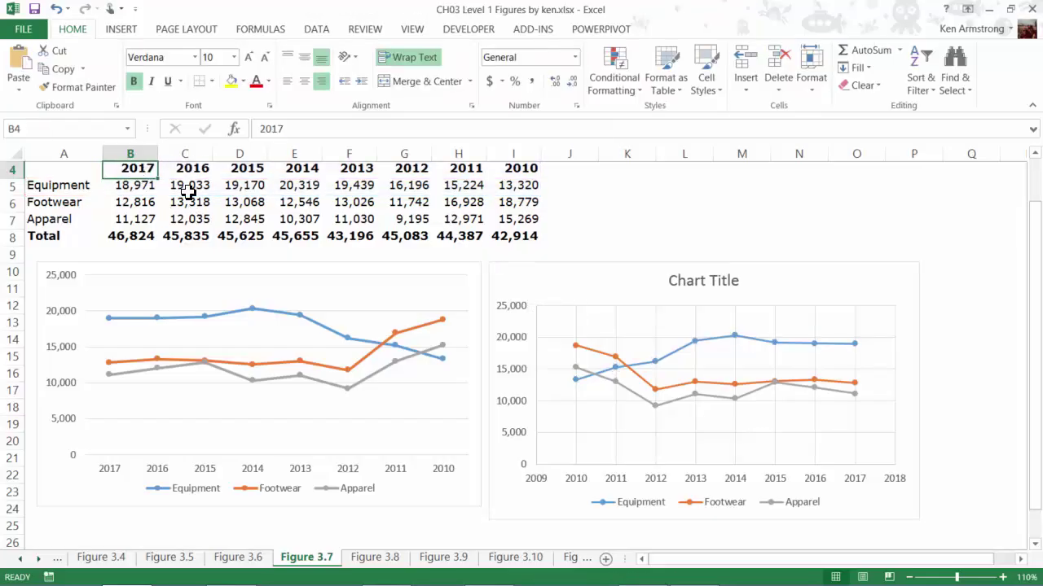
pyautogui.write('201')
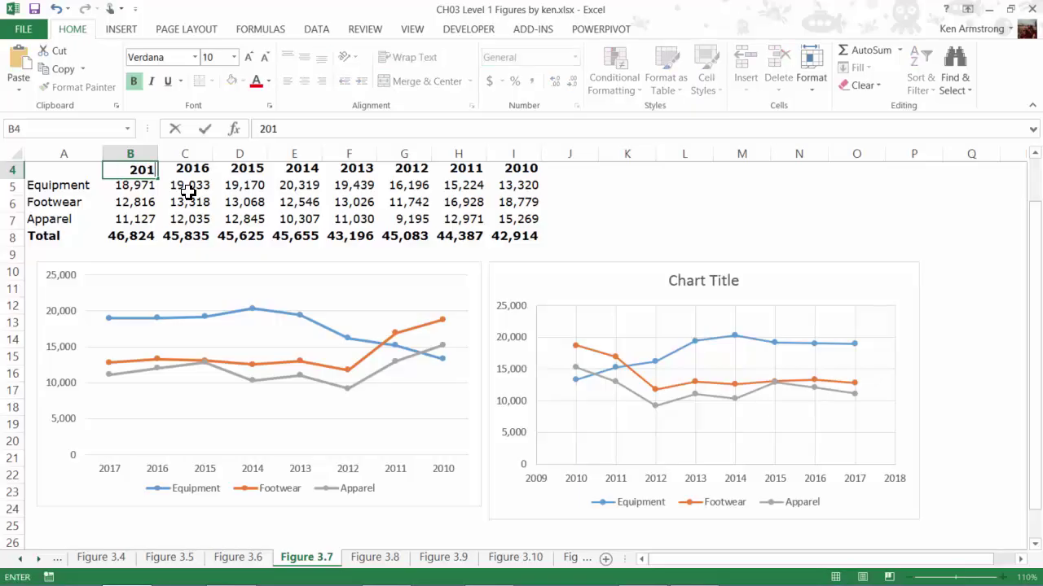
pyautogui.write('0')
pyautogui.press('Tab')
pyautogui.write('20')
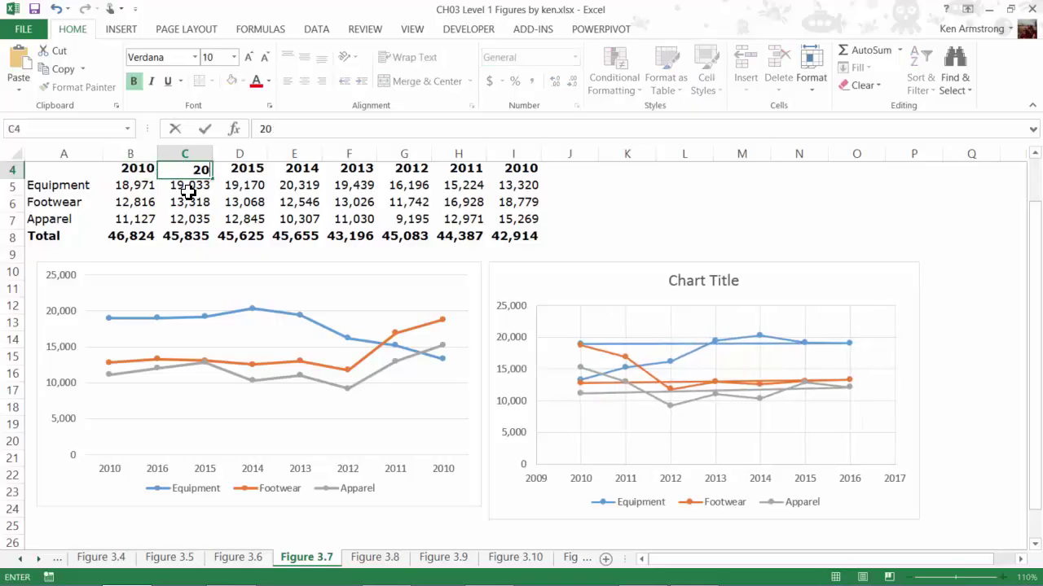
pyautogui.write('11')
pyautogui.hotkey('shift', 'Tab')
pyautogui.hotkey('shift', 'Right')
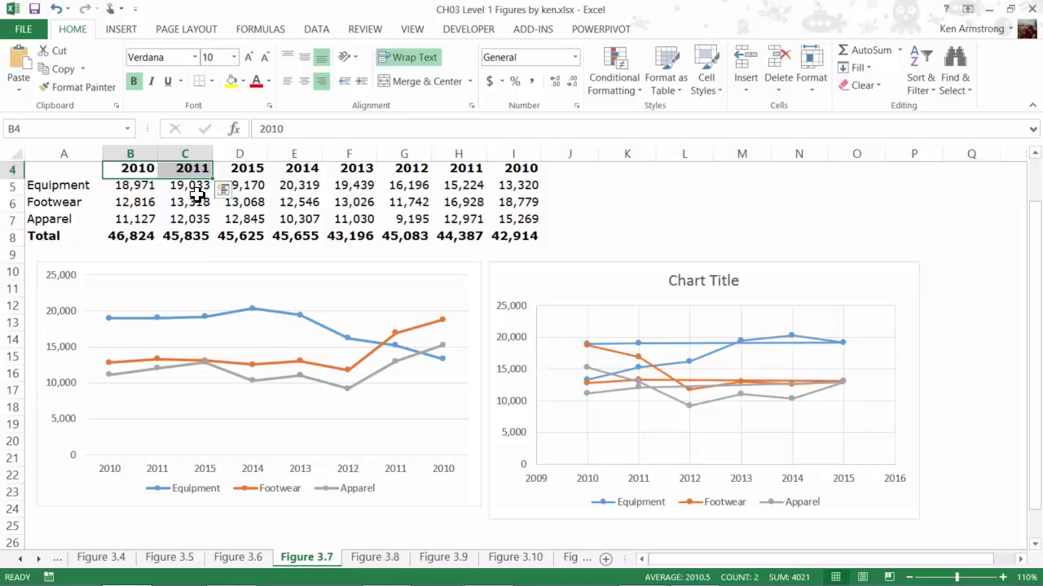
pyautogui.moveTo(213, 176); pyautogui.dragTo(525, 175)
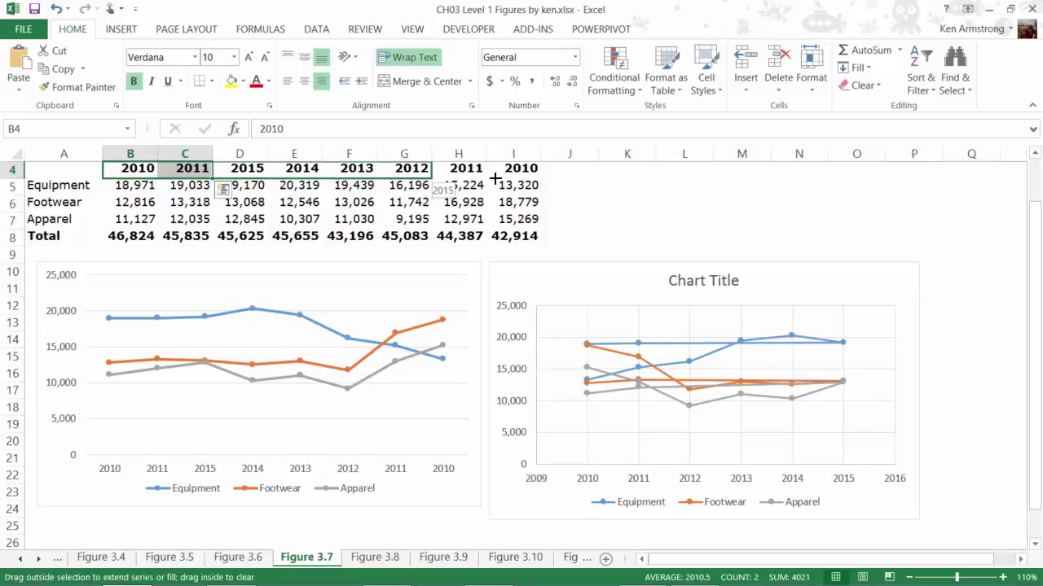
# Overwrite G4:I4 with 2016, 2017 and 2018
pyautogui.click(405, 171)
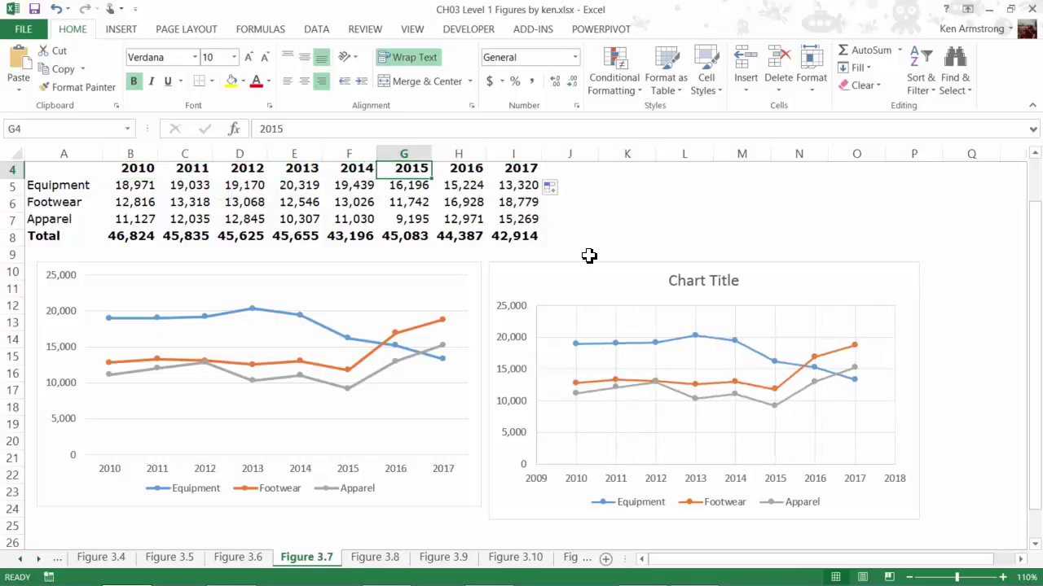
pyautogui.write('2016')
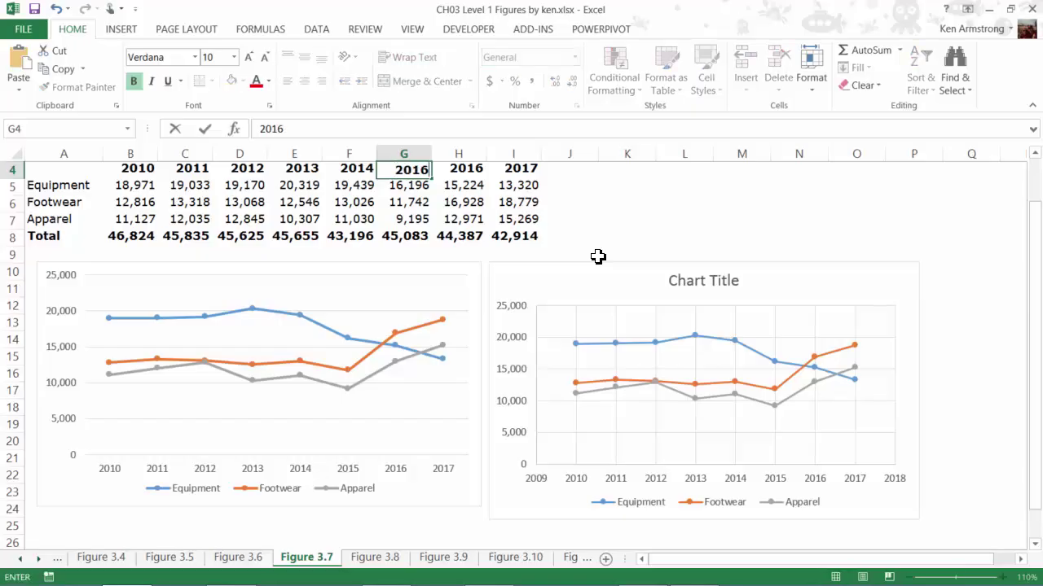
pyautogui.press('Tab')
pyautogui.write('201')
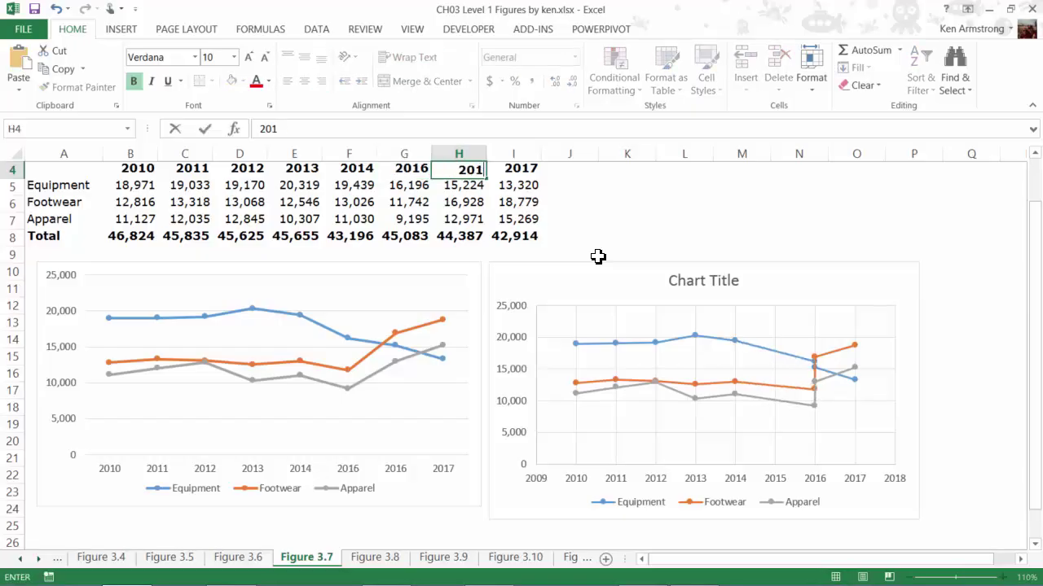
pyautogui.write('7')
pyautogui.press('Tab')
pyautogui.write('201')
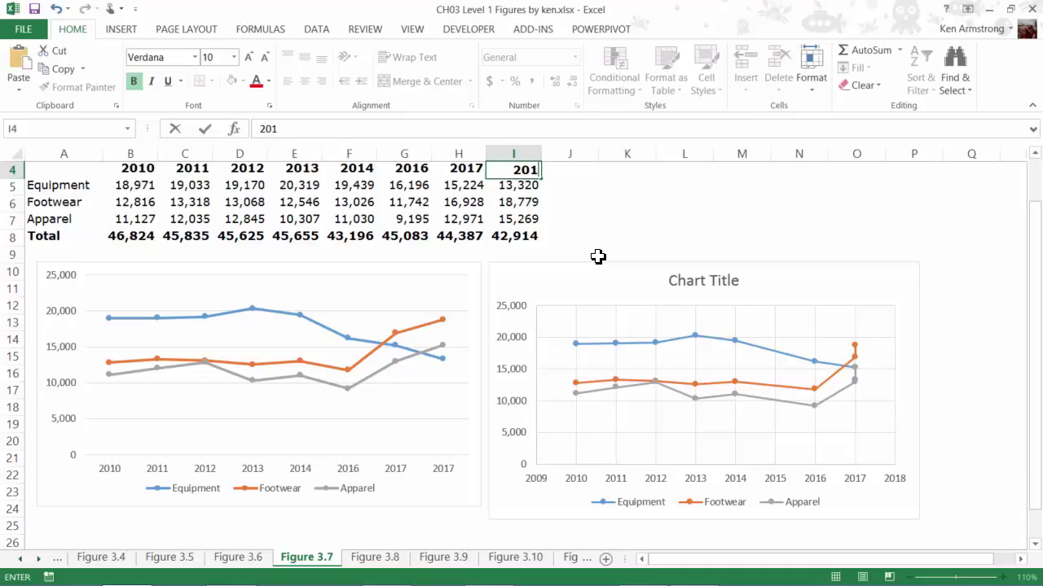
pyautogui.write('8')
pyautogui.press('Return')
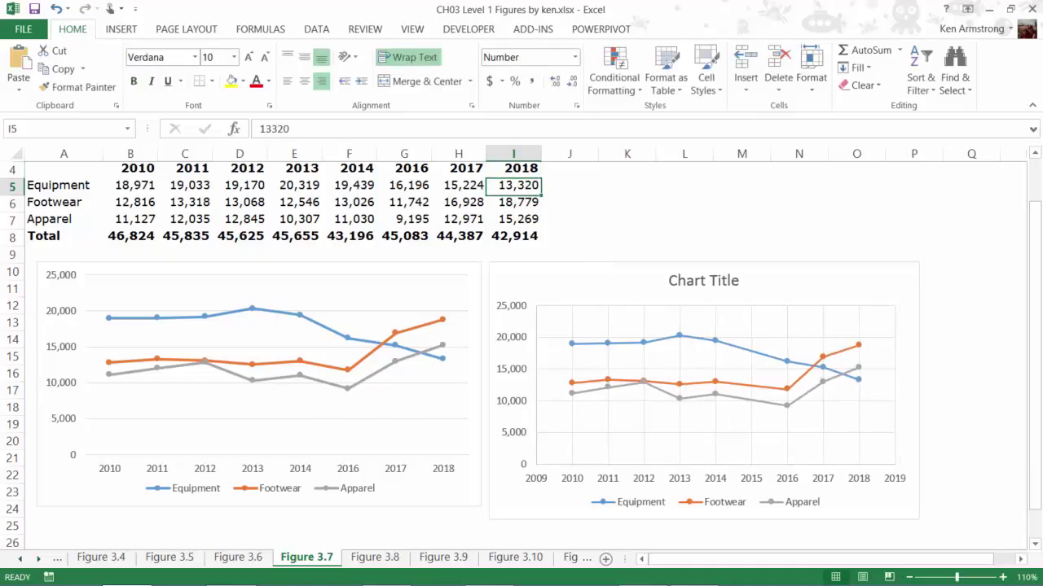
pyautogui.click(359, 469)
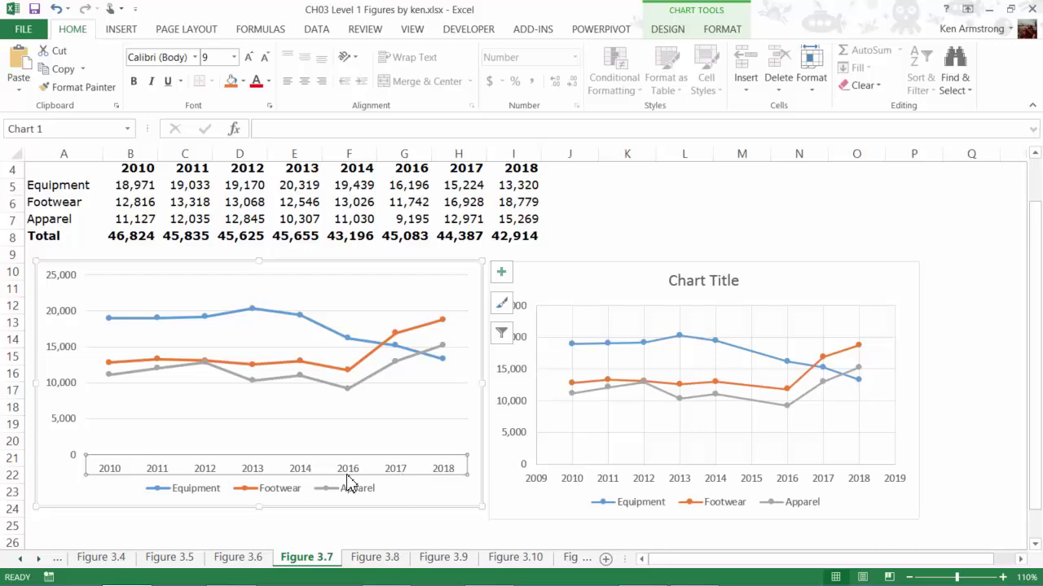
pyautogui.click(757, 479)
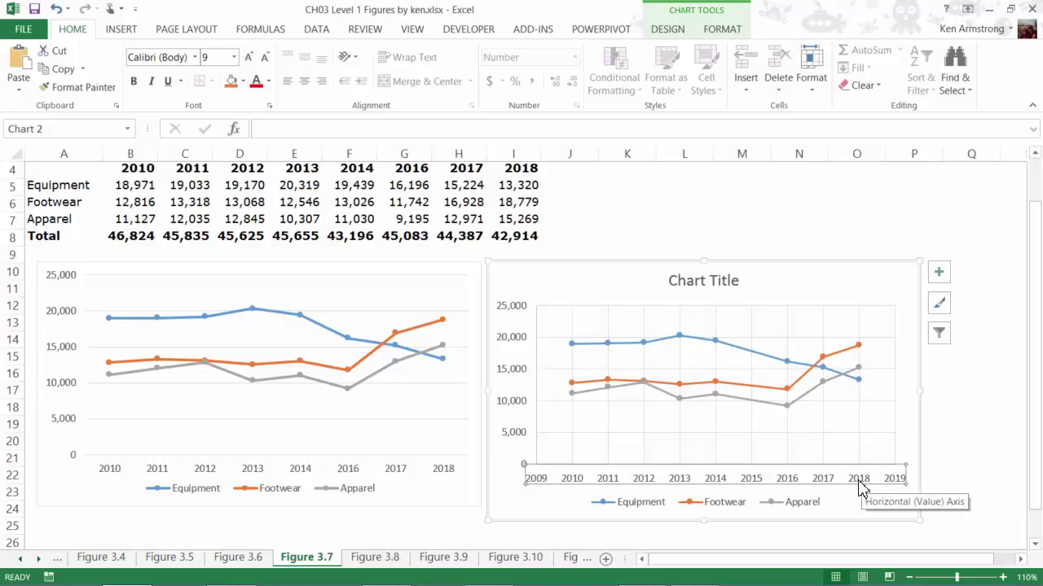
pyautogui.click(359, 471)
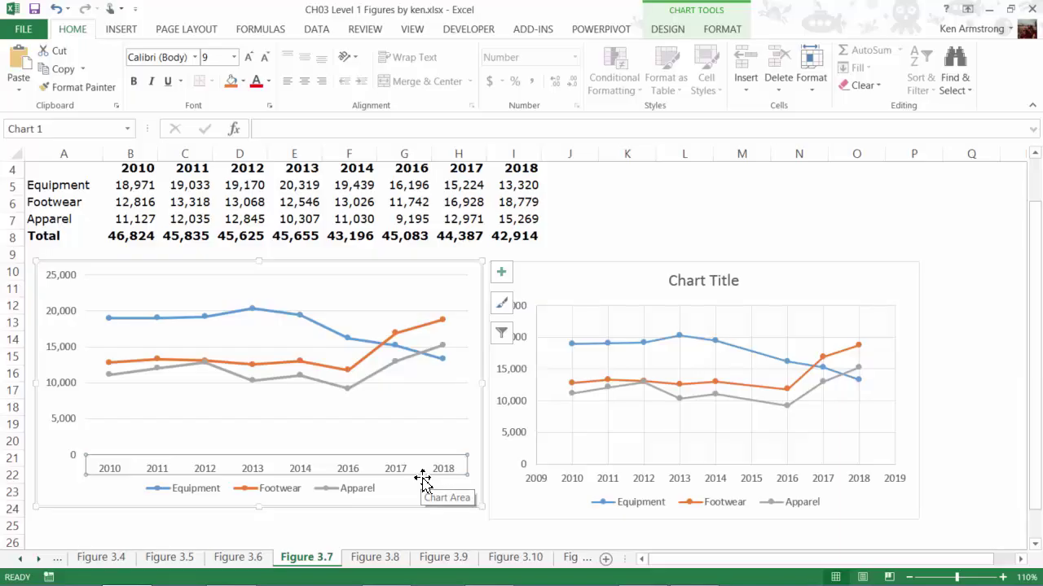
pyautogui.click(694, 282)
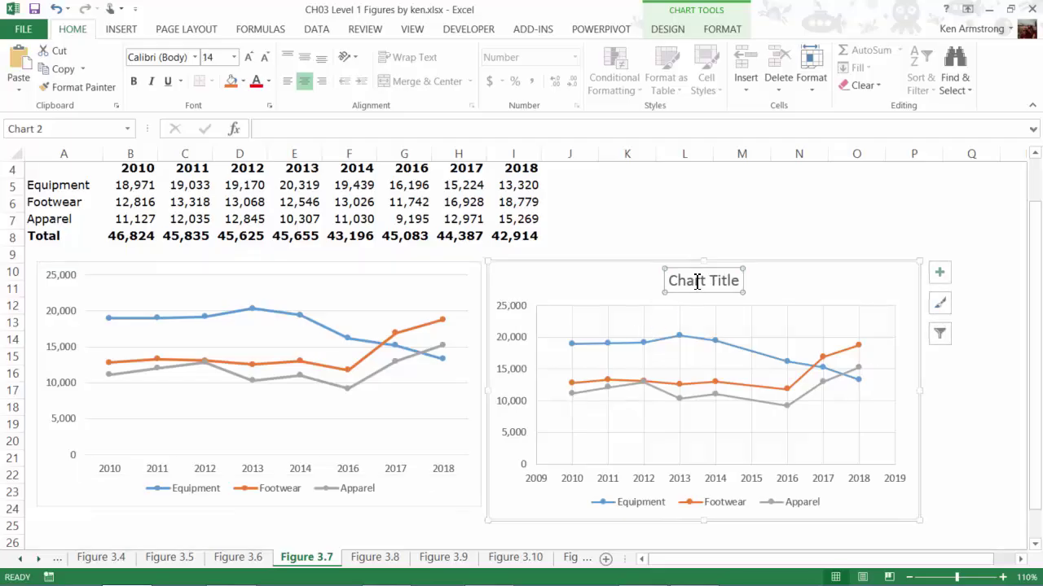
pyautogui.moveTo(739, 281); pyautogui.dragTo(668, 282)
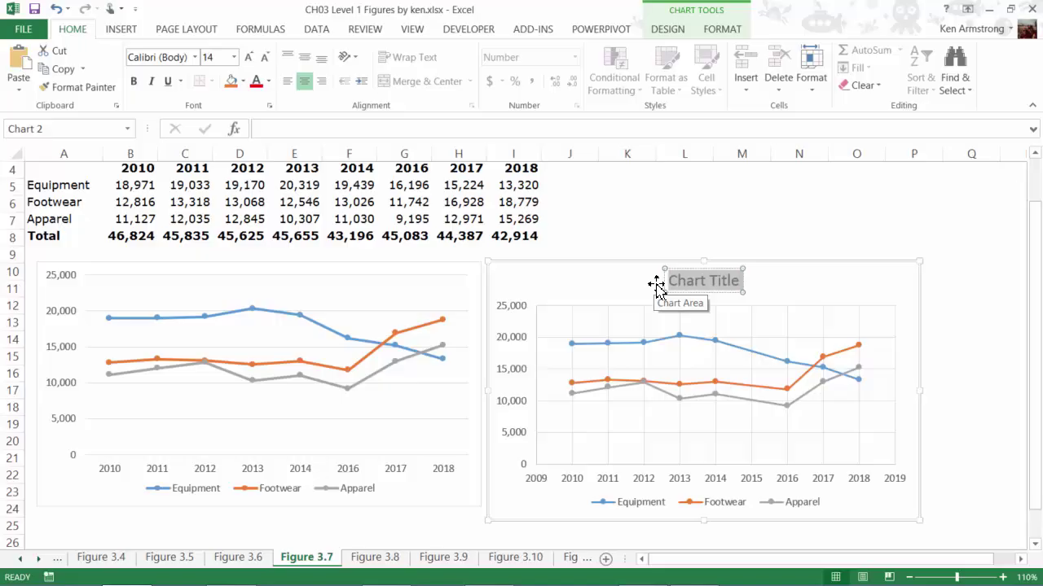
pyautogui.click(262, 173)
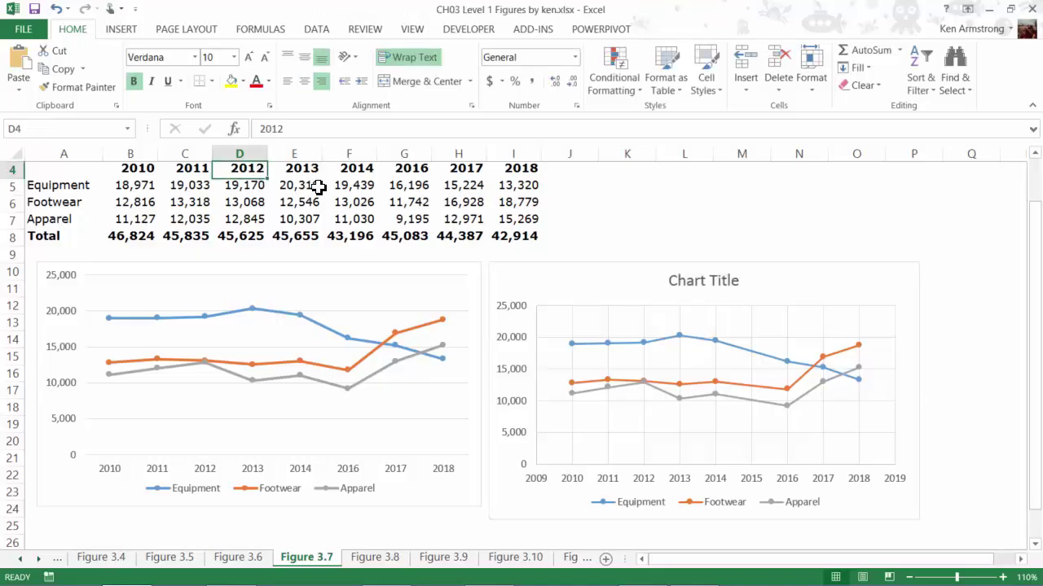
pyautogui.write('fido')
pyautogui.press('Return')
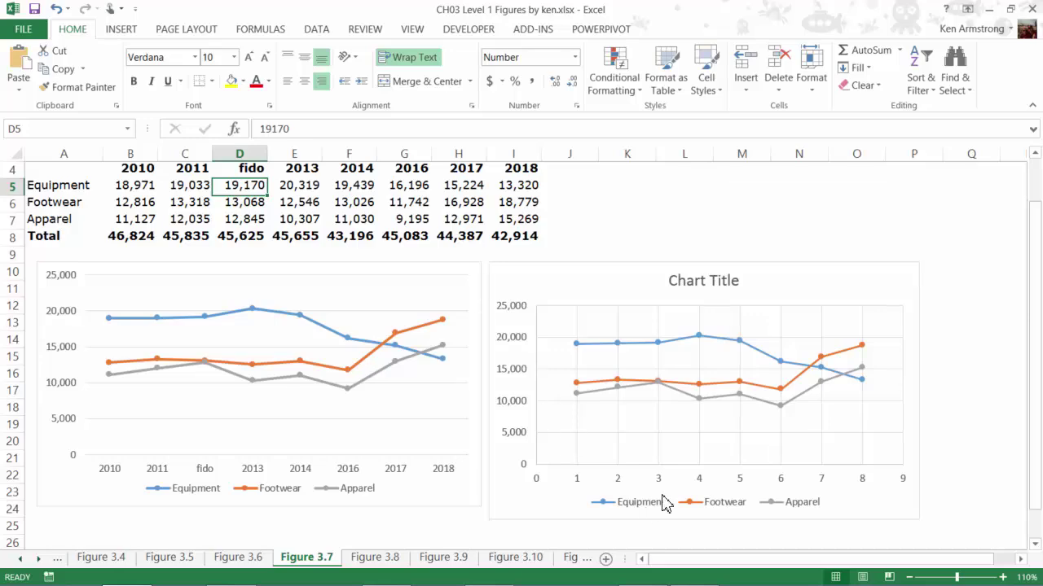
pyautogui.click(241, 168)
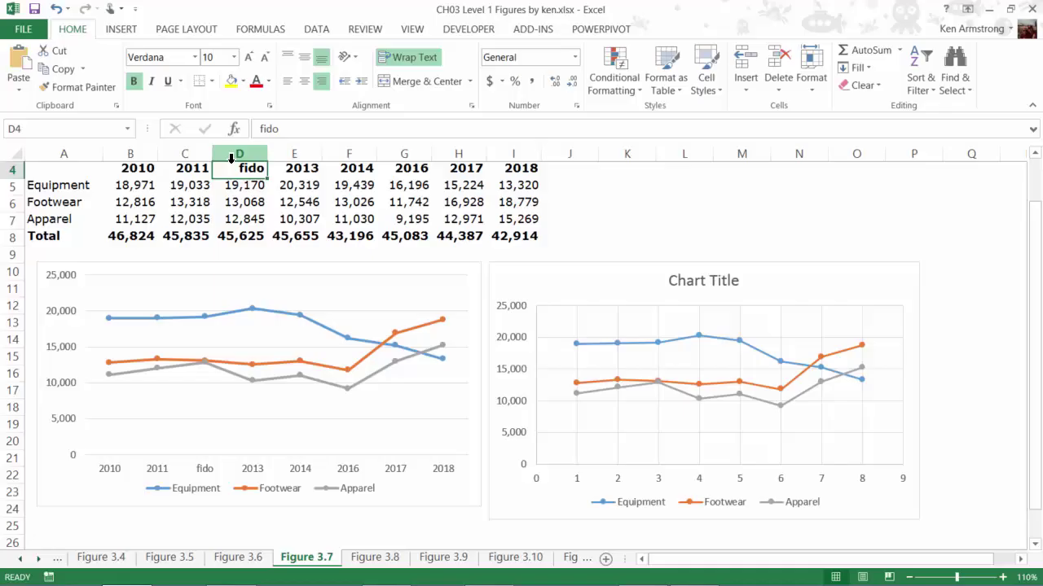
pyautogui.hotkey('ctrl', 'z')
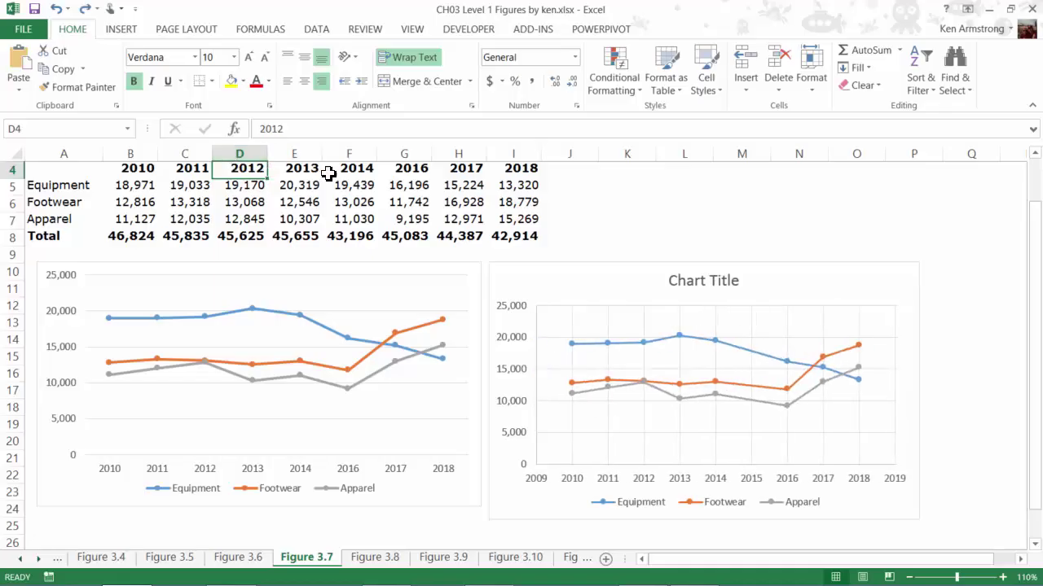